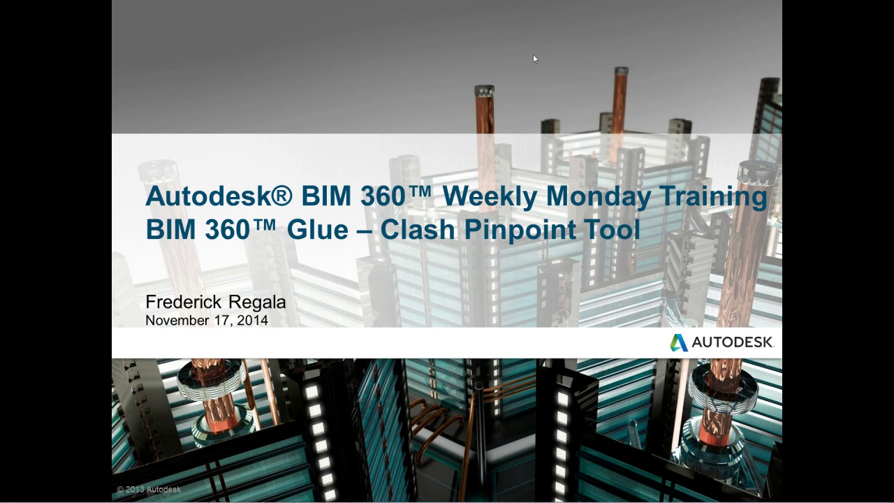
# Leave the slide show and restart it from the first slide.
pyautogui.press('Escape')
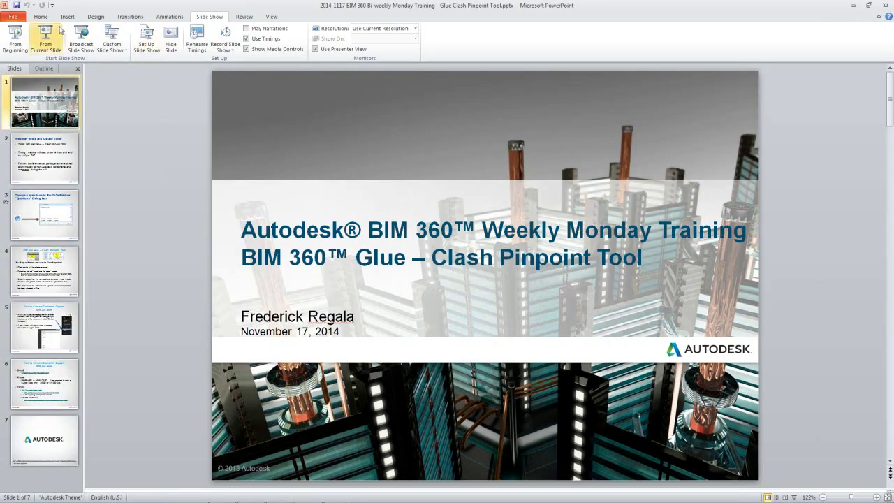
pyautogui.click(22, 42)
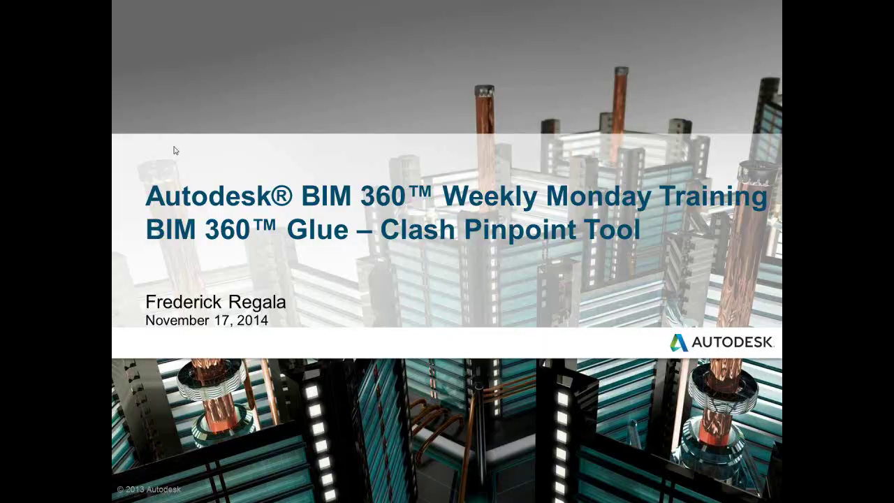
# Advance the presentation to the slide listing the four Clash Pinpoint steps.
pyautogui.click(183, 147)
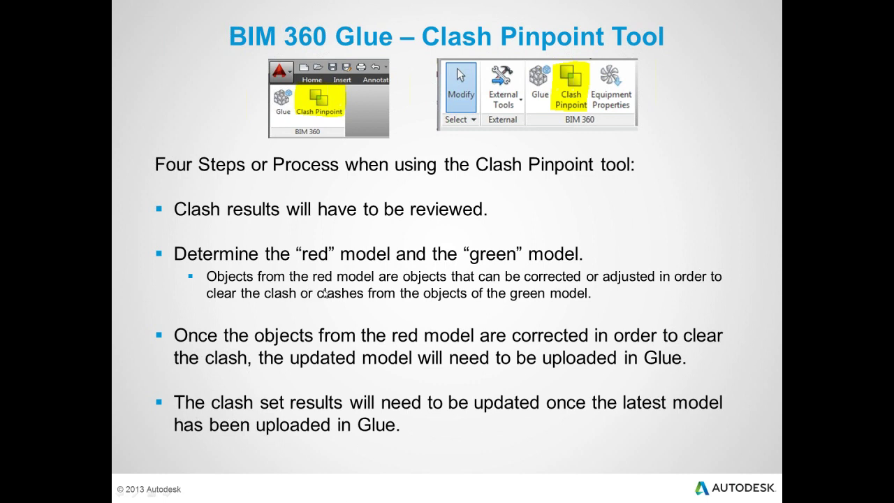
# End the slide show, minimize PowerPoint and bring up BIM 360 Glue's MERGED ARCHSTRUC model.
pyautogui.press('Escape')
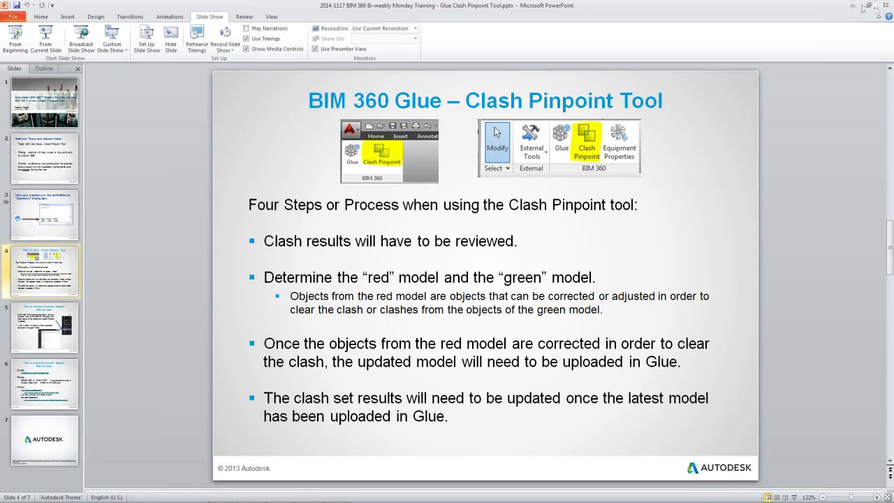
pyautogui.click(852, 5)
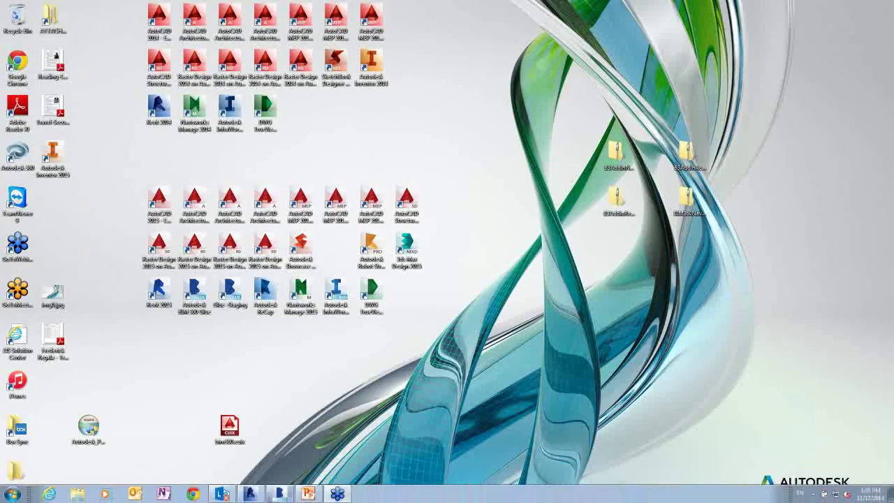
pyautogui.click(273, 495)
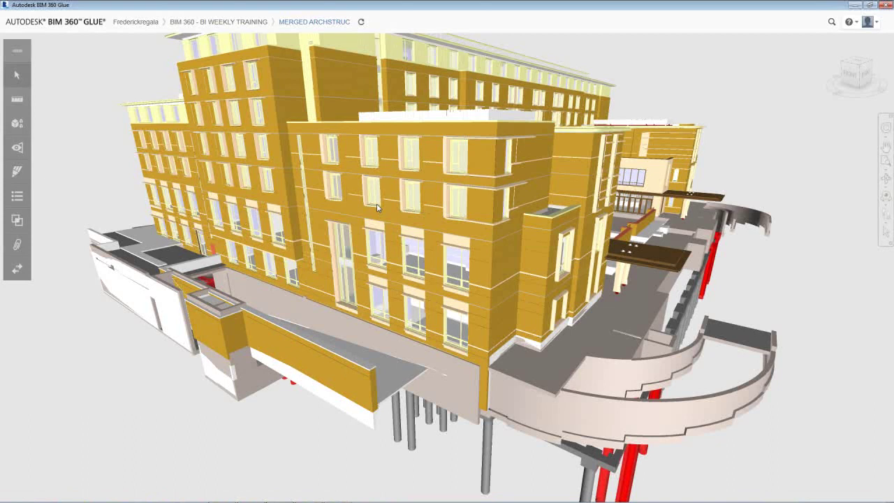
# Show the project's Models list, then the Clashes panel reporting no analyzed clashes.
pyautogui.click(17, 124)
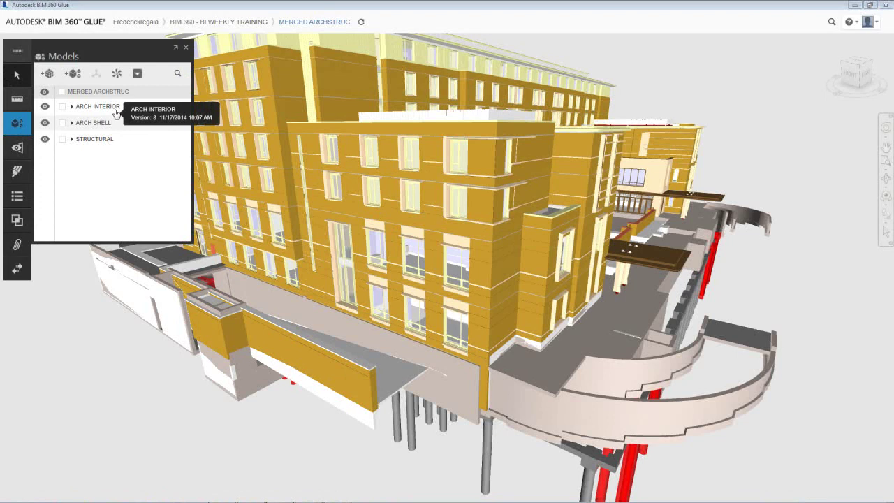
pyautogui.click(25, 222)
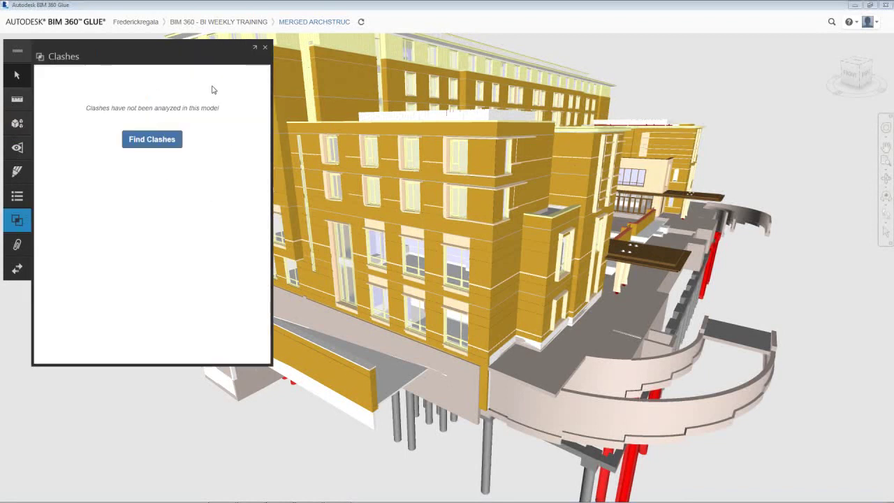
# Set up a clash test comparing ARCH INTERIOR to structural Floors, Columns, Foundations and Framing.
pyautogui.click(161, 138)
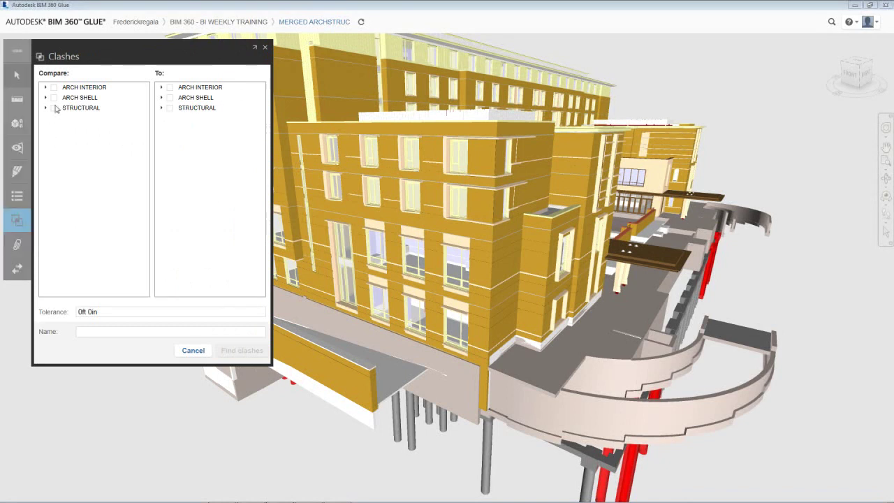
pyautogui.click(53, 88)
pyautogui.click(162, 108)
pyautogui.click(172, 116)
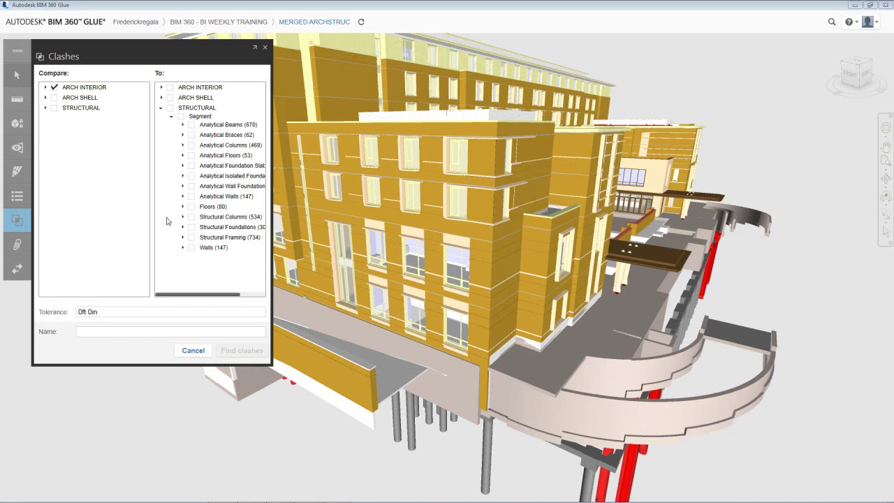
pyautogui.click(191, 207)
pyautogui.click(192, 217)
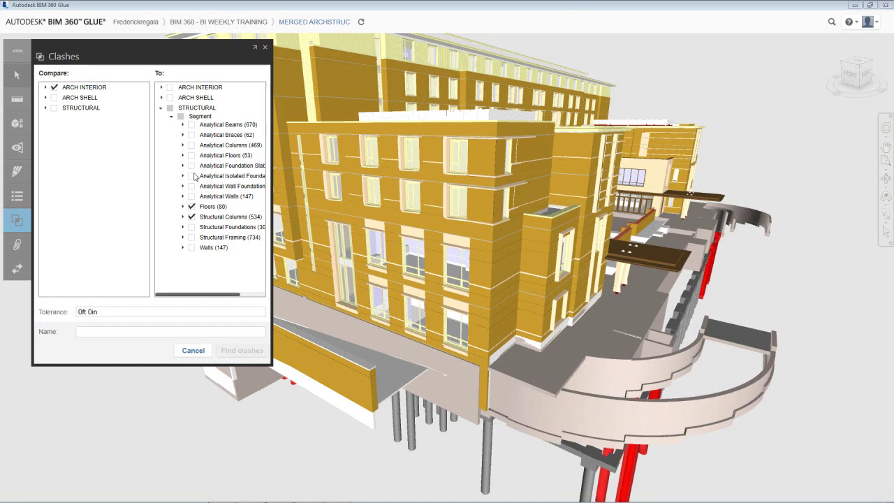
pyautogui.click(192, 237)
pyautogui.click(192, 227)
# Name the clash test ARCH INT VS STRUC and run the analysis.
pyautogui.click(154, 330)
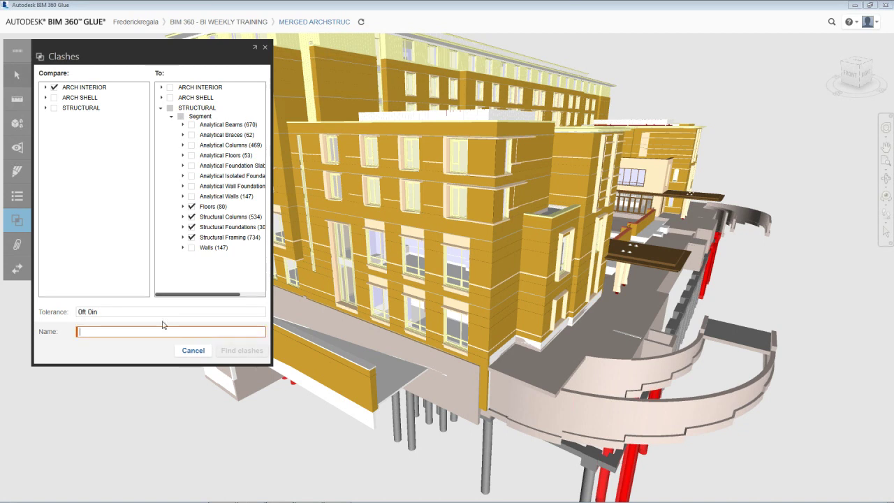
pyautogui.write('ARCH')
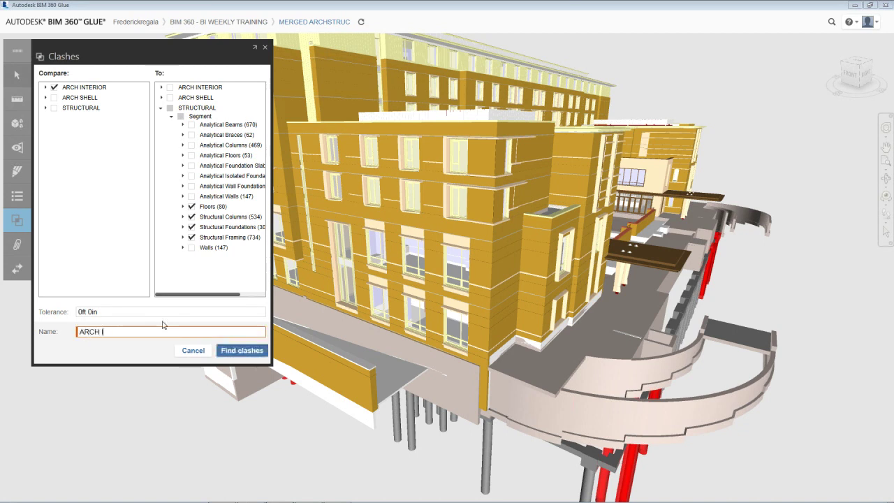
pyautogui.write(' V')
pyautogui.write('RUC')
pyautogui.click(232, 353)
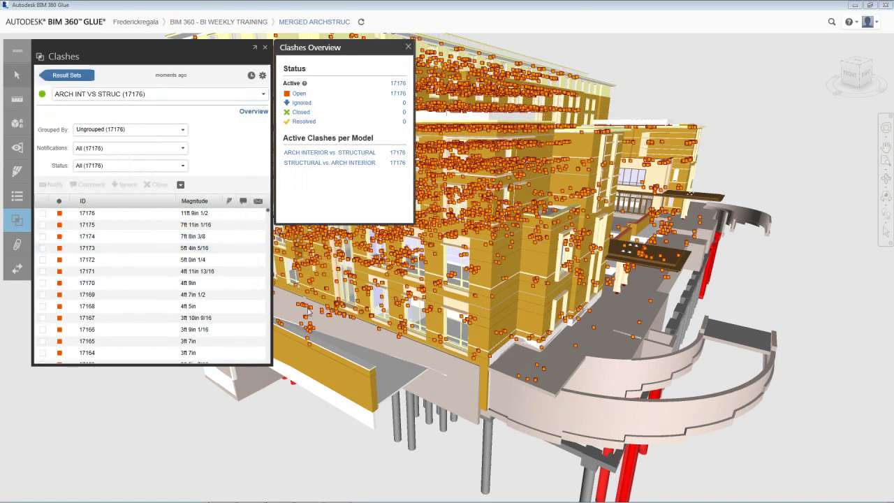
pyautogui.moveTo(108, 213)
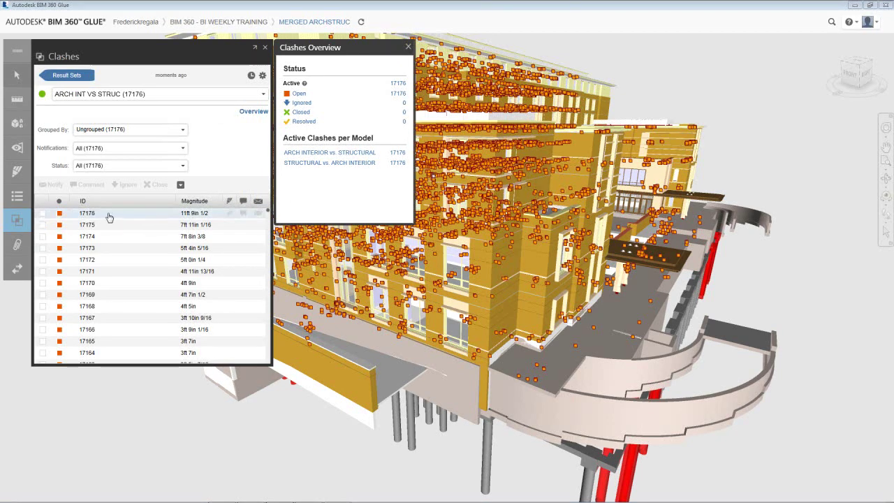
# Inspect clash 17176, then select clash 17175 (Floor vs PC 39) and orbit around it.
pyautogui.click(43, 214)
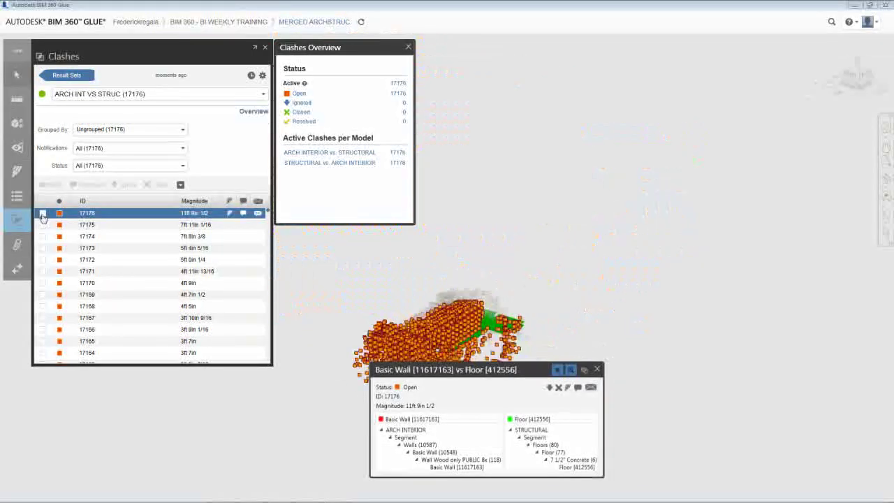
pyautogui.click(42, 214)
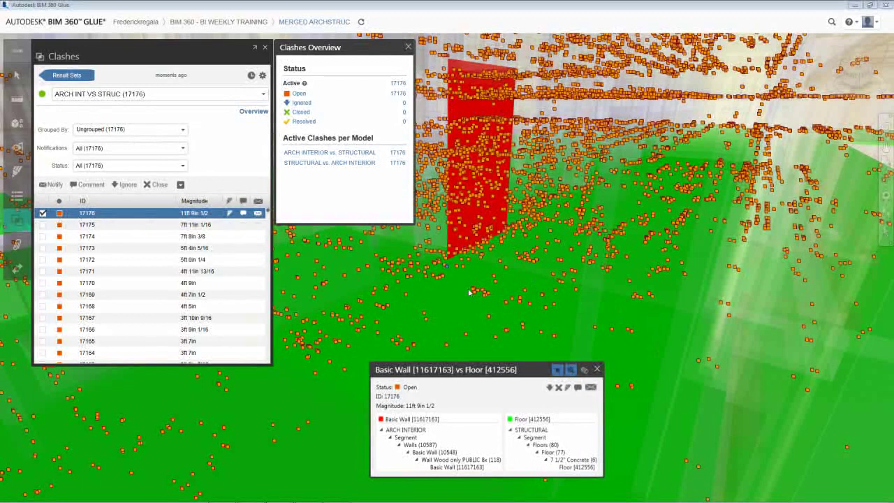
pyautogui.click(42, 225)
pyautogui.click(43, 213)
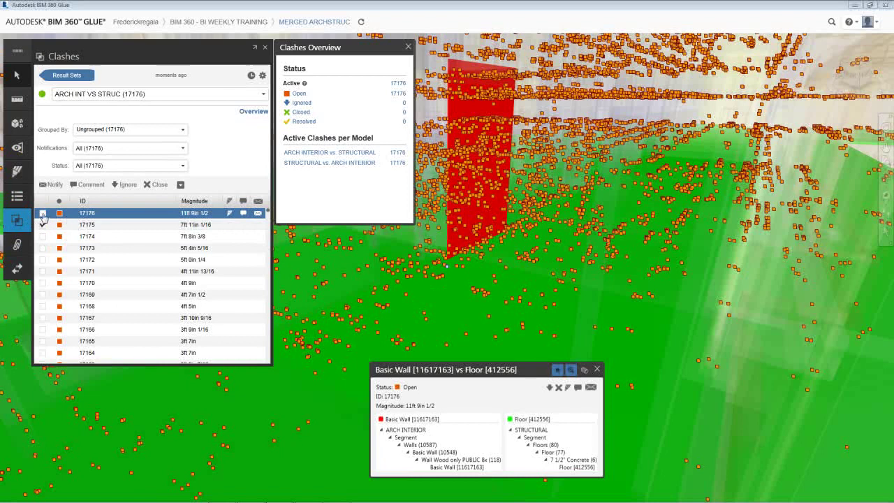
pyautogui.click(103, 227)
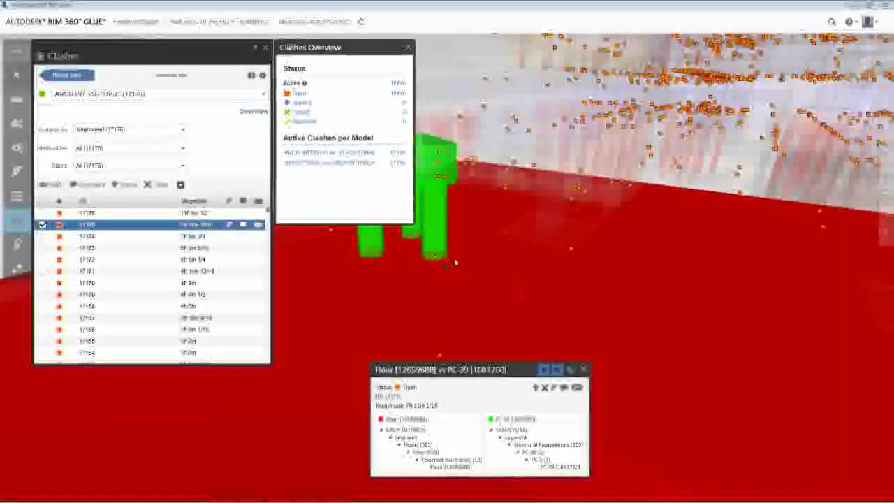
pyautogui.moveTo(594, 239)
pyautogui.mouseDown()
pyautogui.moveTo(510, 208)
pyautogui.moveTo(368, 313)
pyautogui.mouseUp()
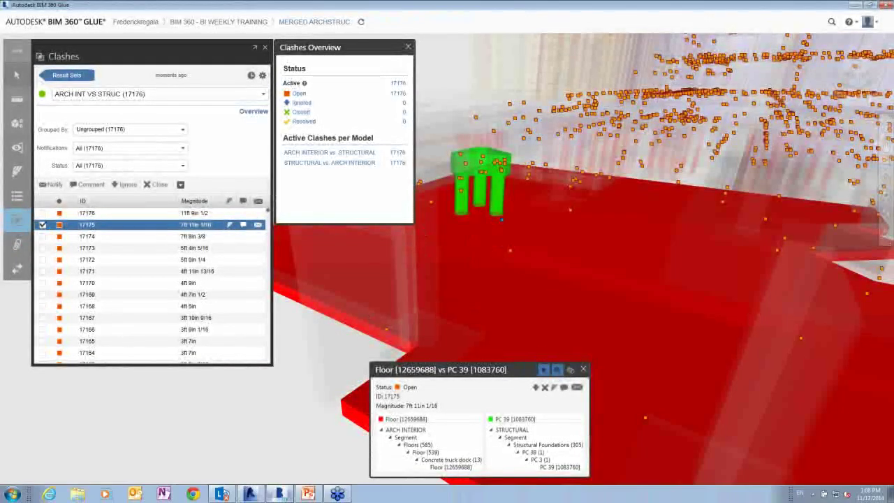
# In Revit's Clash Pinpoint, pick the project, find no shared results, and return to Glue.
pyautogui.click(253, 494)
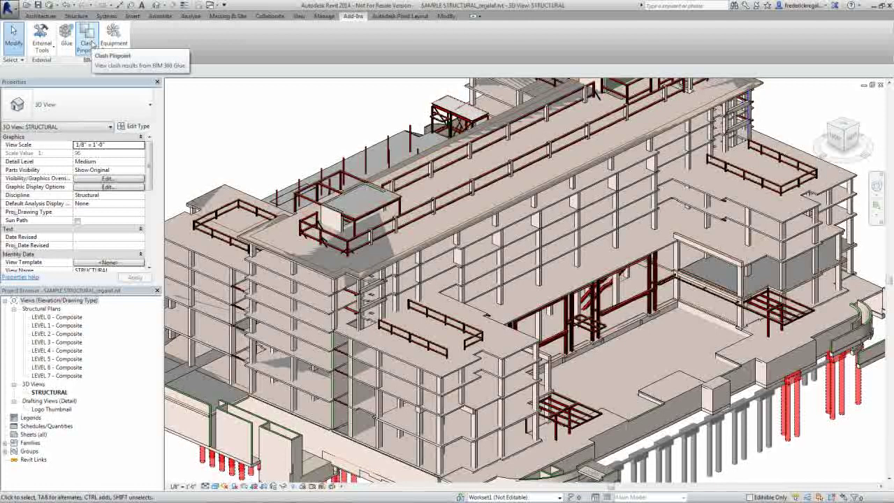
pyautogui.click(86, 42)
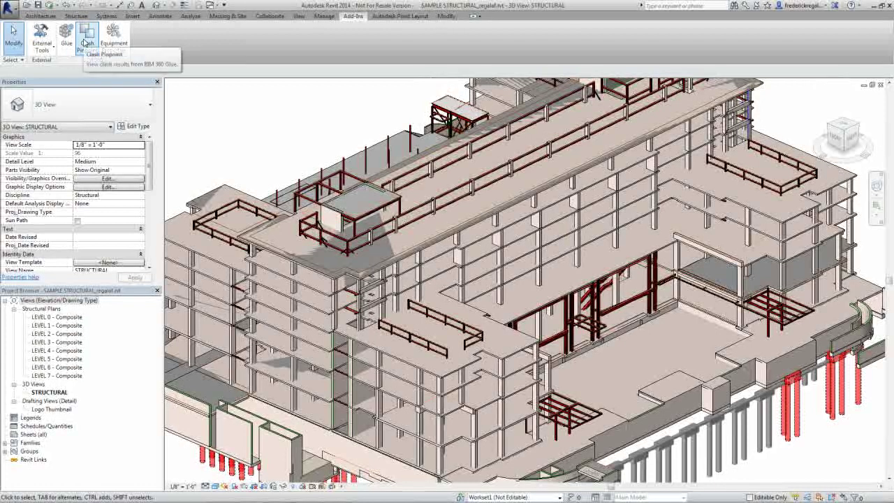
pyautogui.click(84, 43)
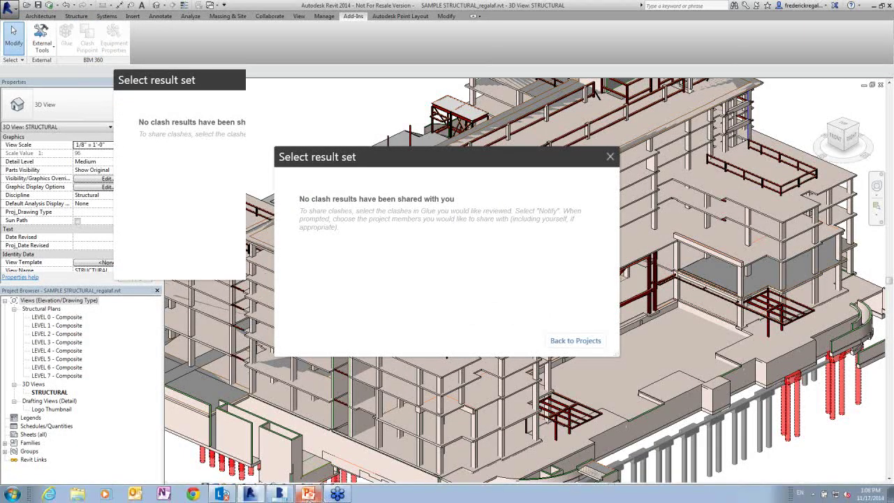
pyautogui.click(559, 341)
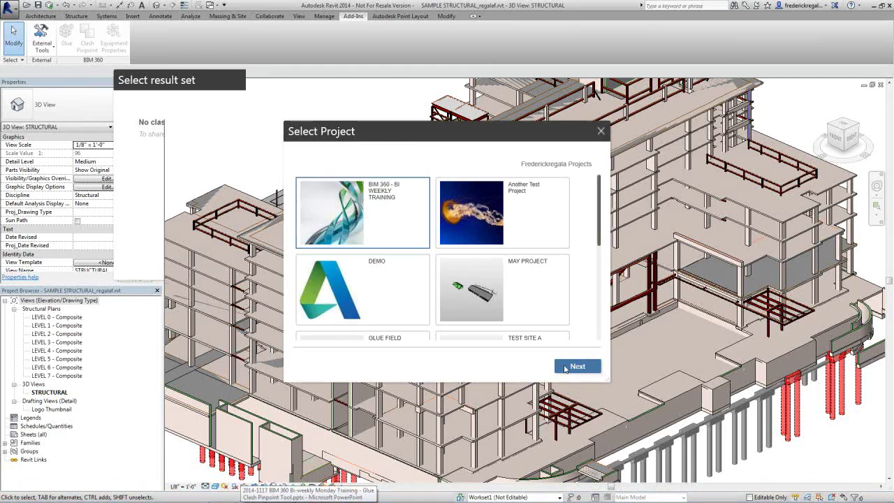
pyautogui.click(566, 369)
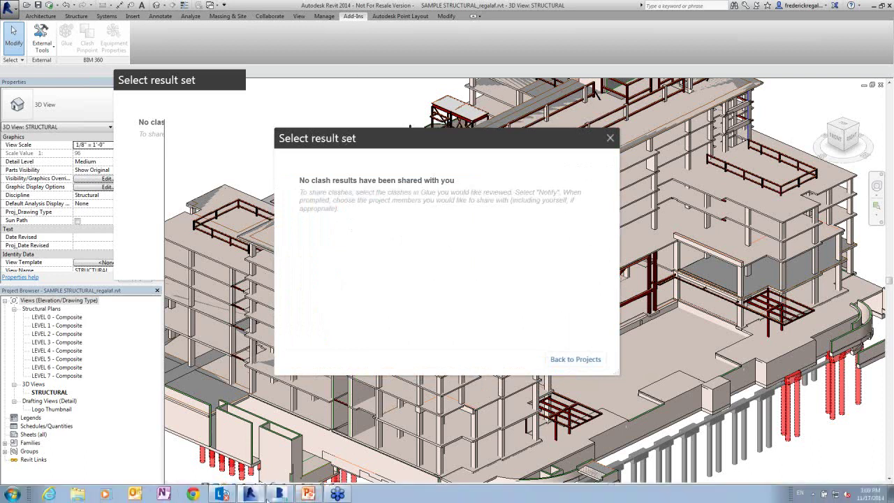
pyautogui.click(280, 494)
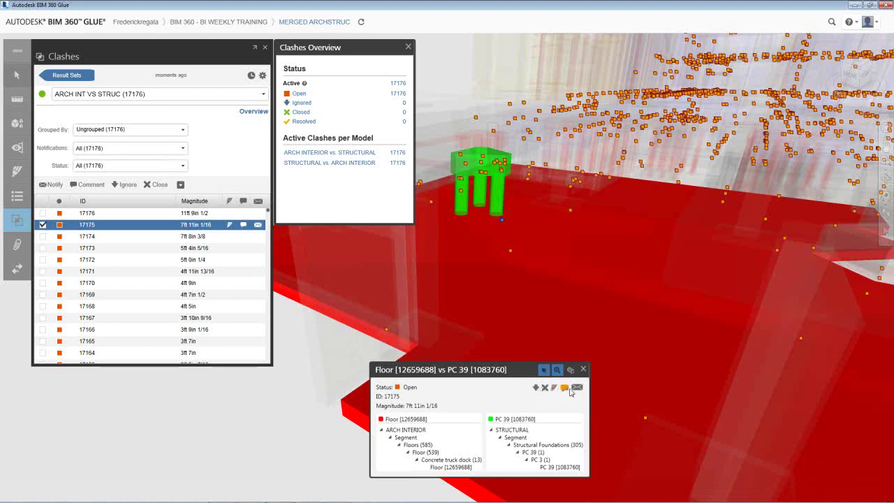
# Save the comment 'PLEASE REMOVE FLOOR TO USE STRUC MODEL' on clash 17175.
pyautogui.click(566, 387)
pyautogui.write('PLEASE REMOVE FLOOR')
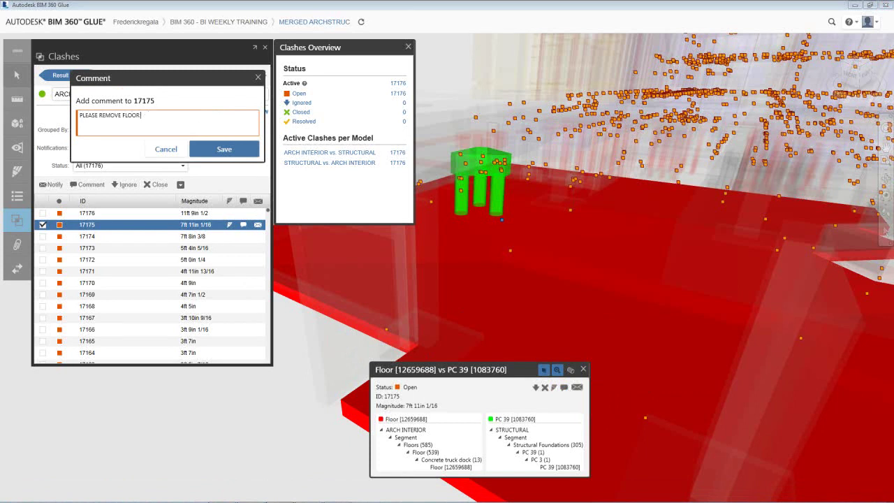
pyautogui.write('TO USE STRUC MODEL')
pyautogui.click(243, 149)
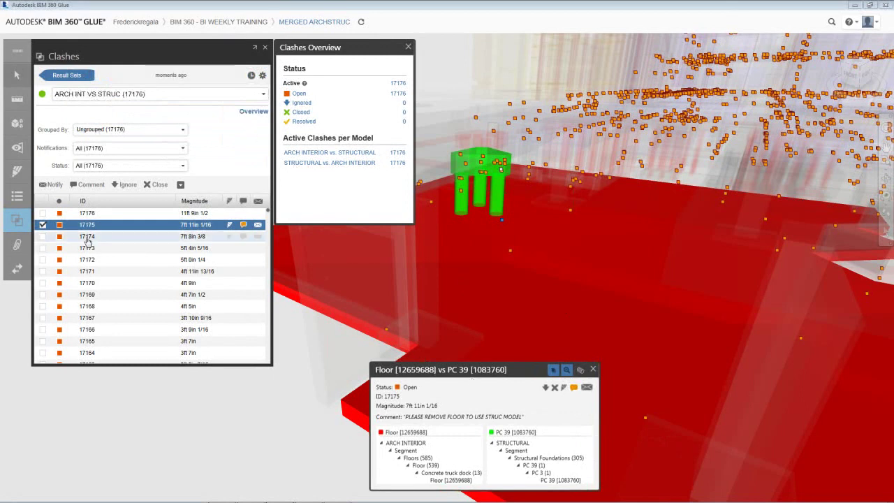
pyautogui.moveTo(278, 495)
pyautogui.click(250, 494)
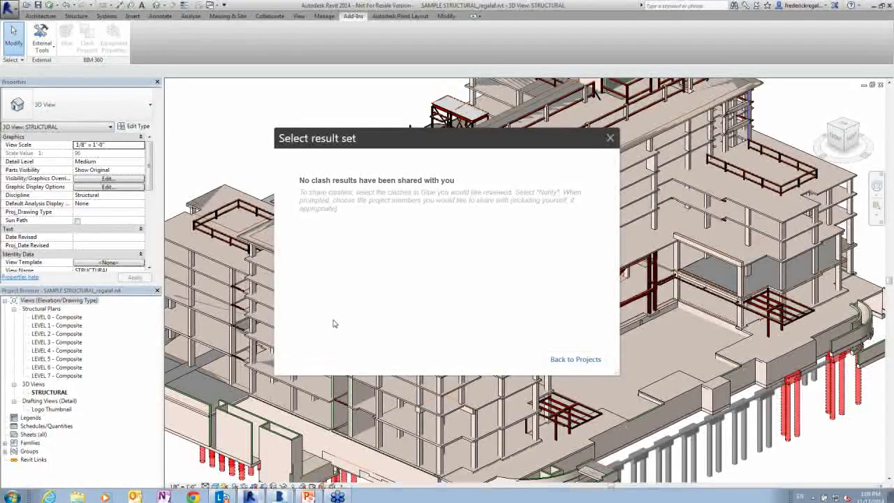
# In Revit's Clash Pinpoint, list the ARCH INT VS STRUC clashes for the BI WEEKLY TRAINING project.
pyautogui.click(569, 360)
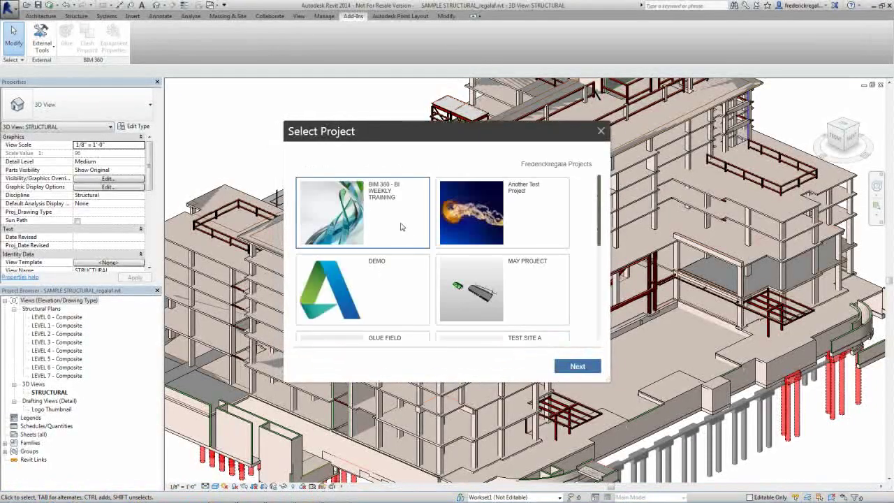
pyautogui.click(580, 366)
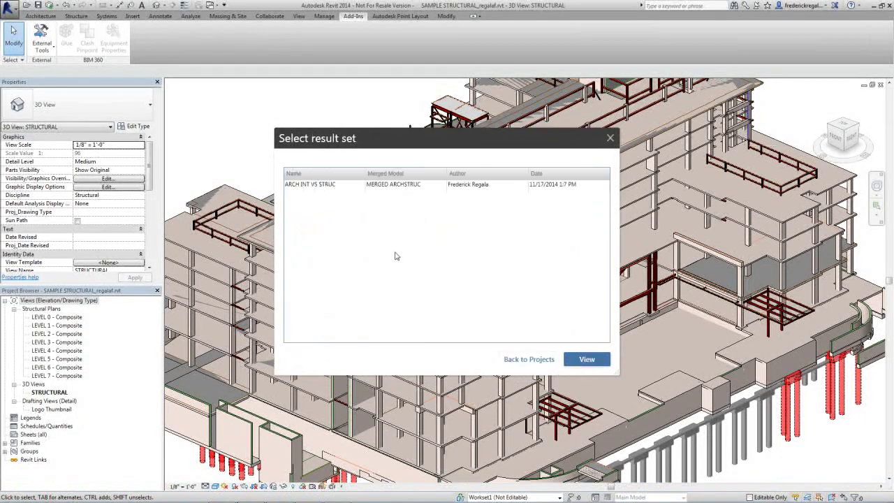
pyautogui.click(341, 189)
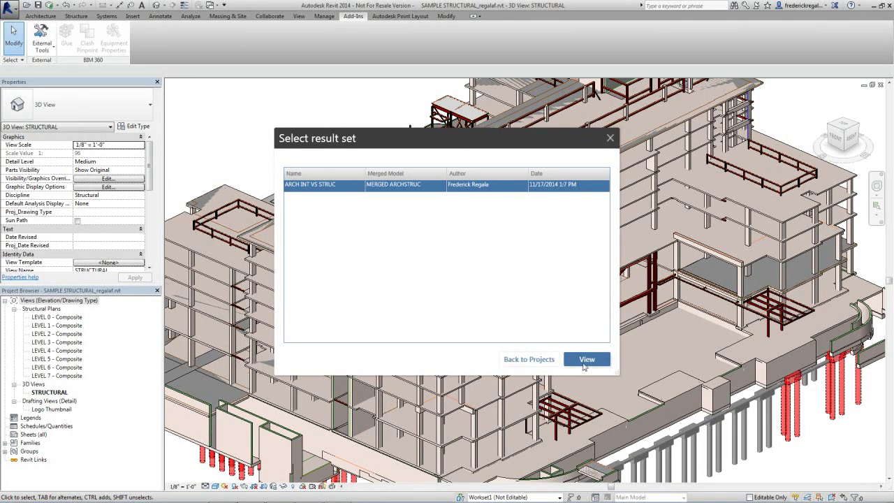
pyautogui.click(586, 359)
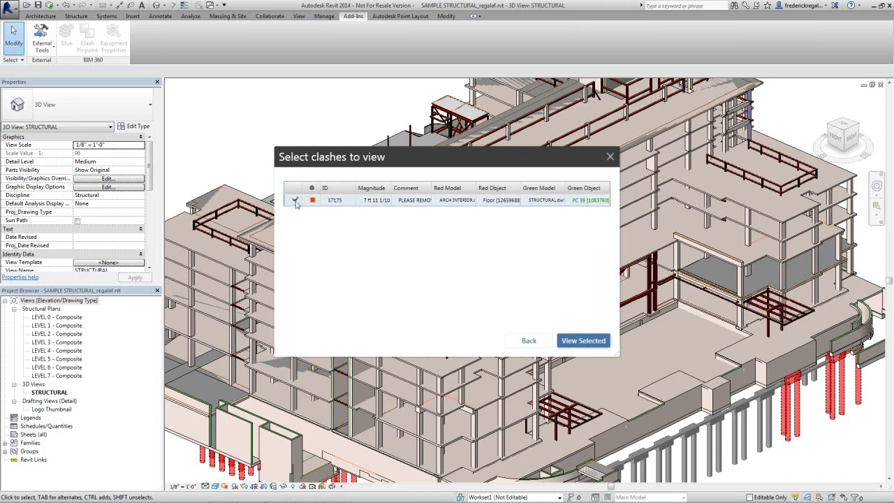
# View clash 17175 in Revit, dismiss the not-in-loaded-model warning, and return to Glue.
pyautogui.click(295, 200)
pyautogui.click(575, 342)
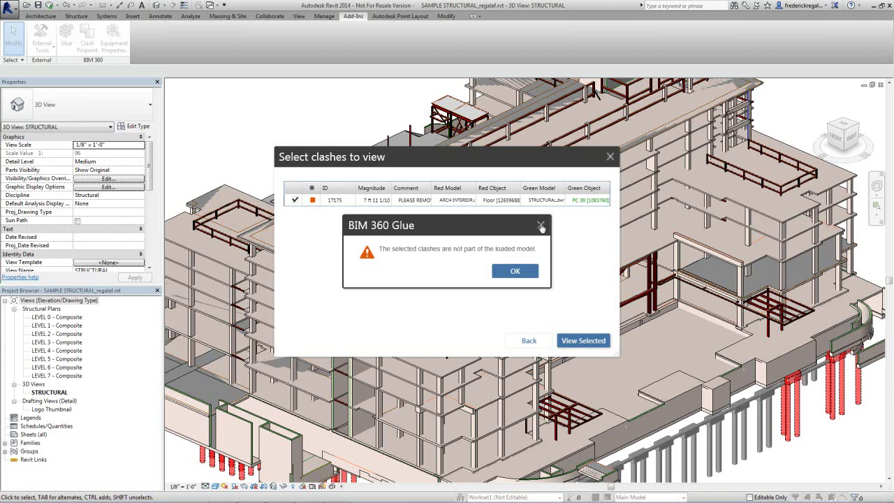
pyautogui.click(540, 226)
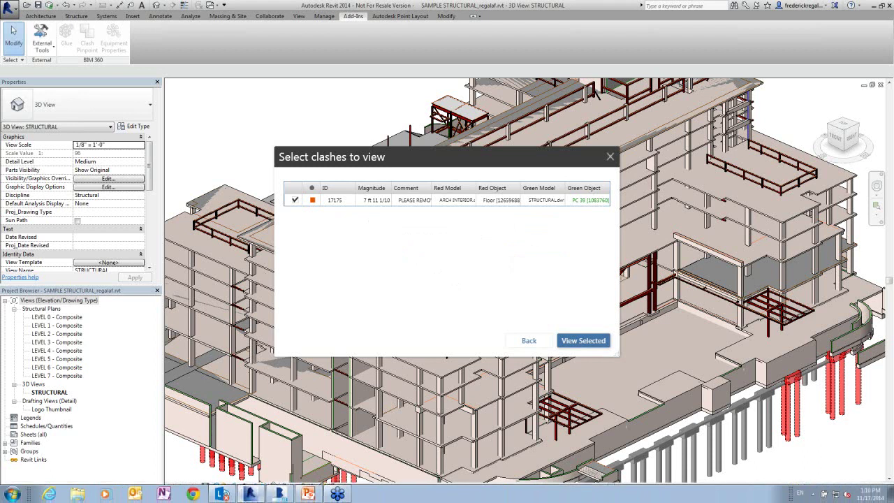
pyautogui.click(307, 494)
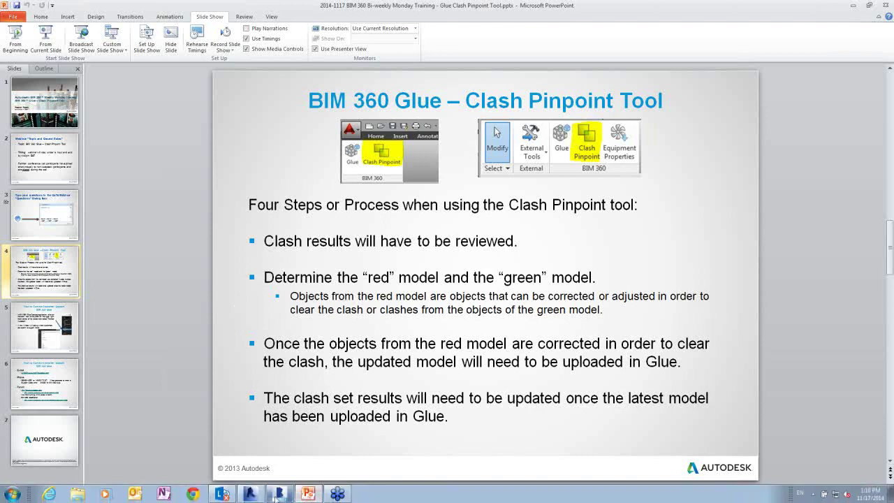
pyautogui.click(280, 494)
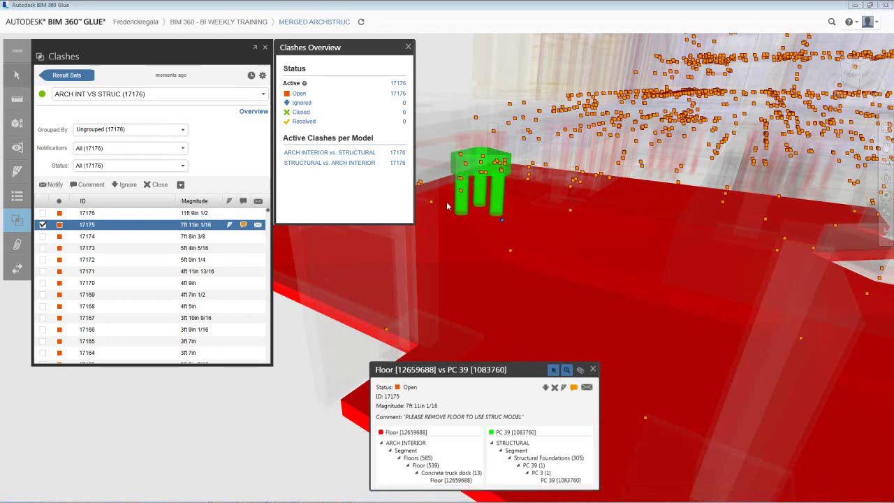
# Close the clashes overview and open the ARCH INT VS STRUC test settings from Result Sets.
pyautogui.click(56, 75)
pyautogui.click(56, 74)
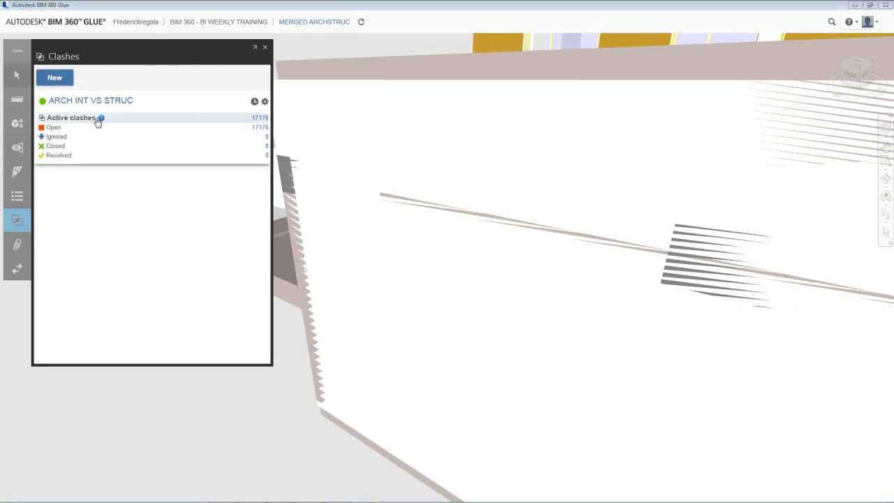
pyautogui.click(264, 102)
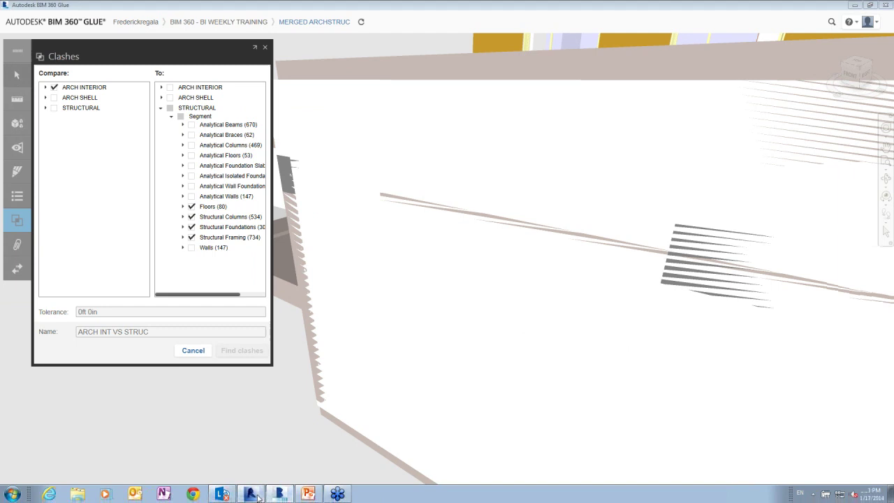
pyautogui.click(249, 493)
# Close the result-set picker and switch to the ARCH INTERIOR project's 3D view.
pyautogui.click(528, 340)
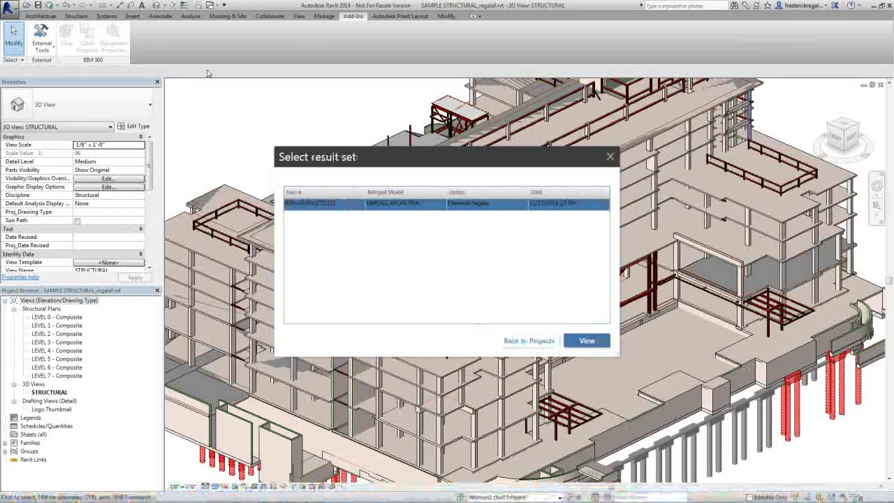
pyautogui.click(610, 156)
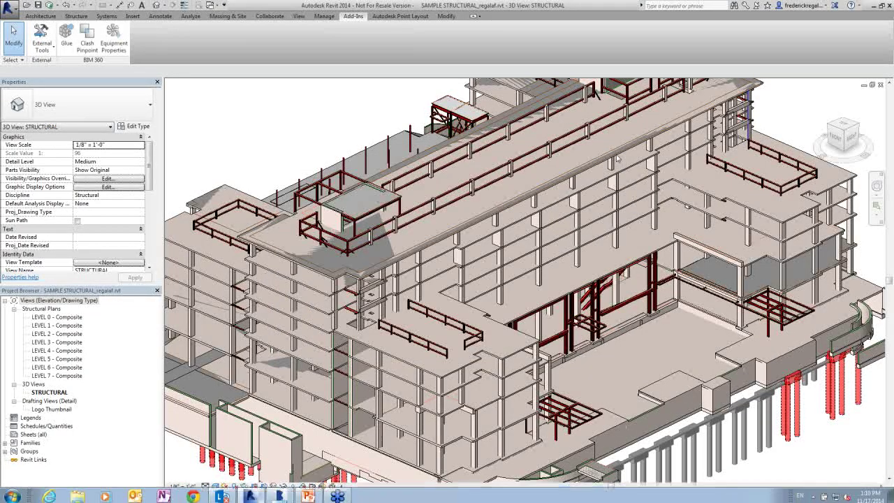
pyautogui.click(212, 5)
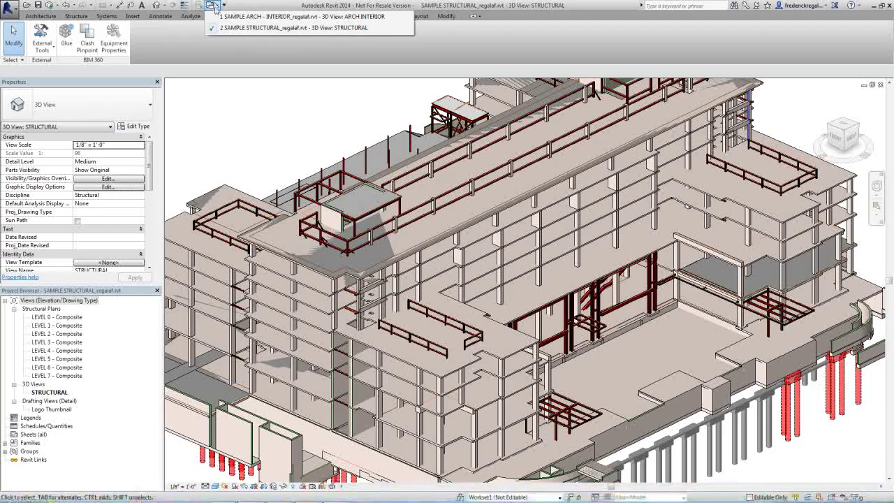
pyautogui.click(228, 18)
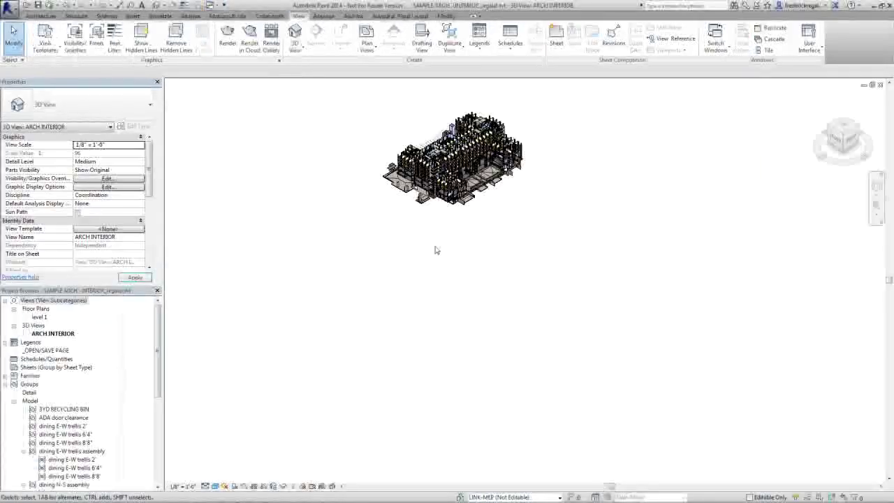
pyautogui.scroll(1, 447, 220)
pyautogui.scroll(1, 447, 220)
pyautogui.scroll(2, 447, 224)
pyautogui.scroll(1, 429, 256)
pyautogui.scroll(2, 429, 255)
pyautogui.scroll(2, 429, 255)
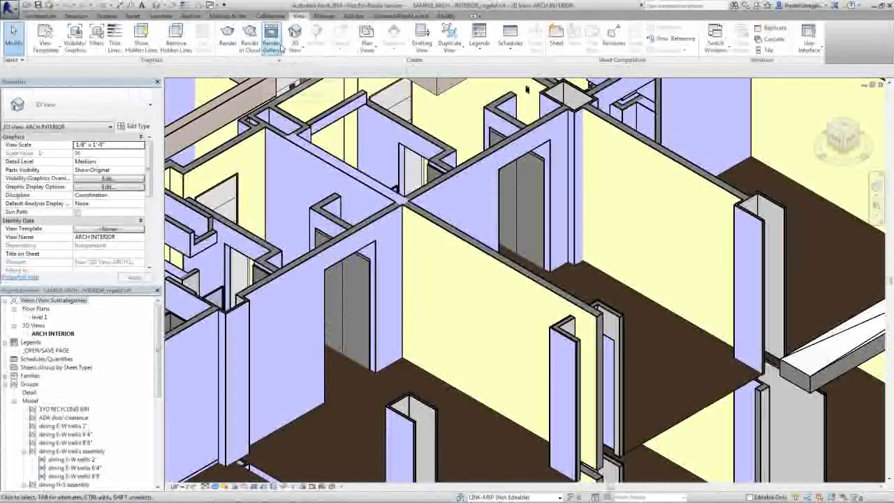
# Open the ARCH INT VS STRUC clashes through Add-Ins > Clash Pinpoint.
pyautogui.click(354, 16)
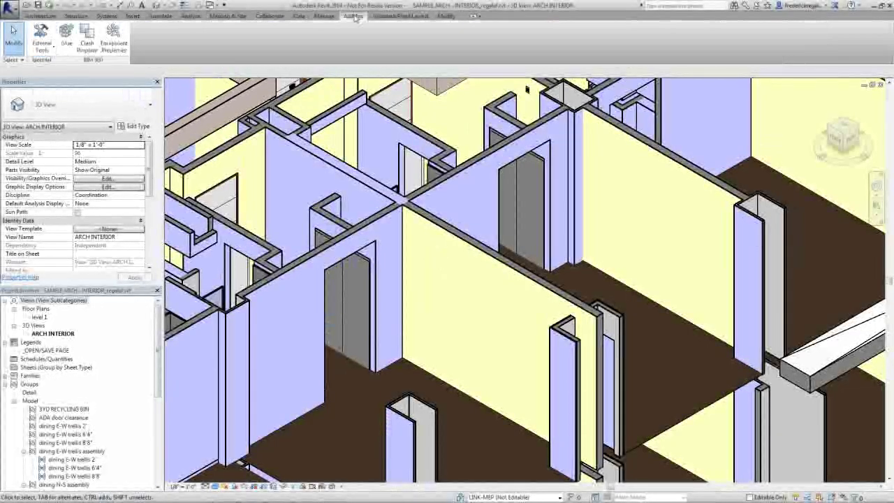
pyautogui.click(89, 44)
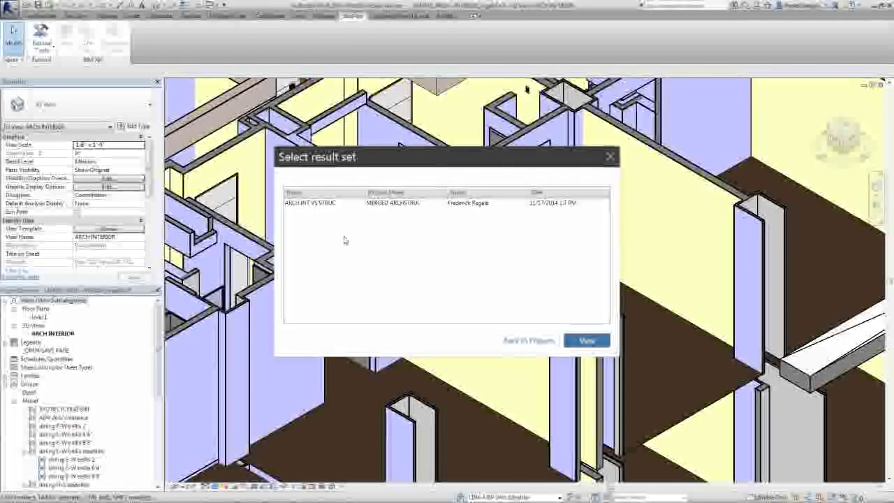
pyautogui.click(336, 210)
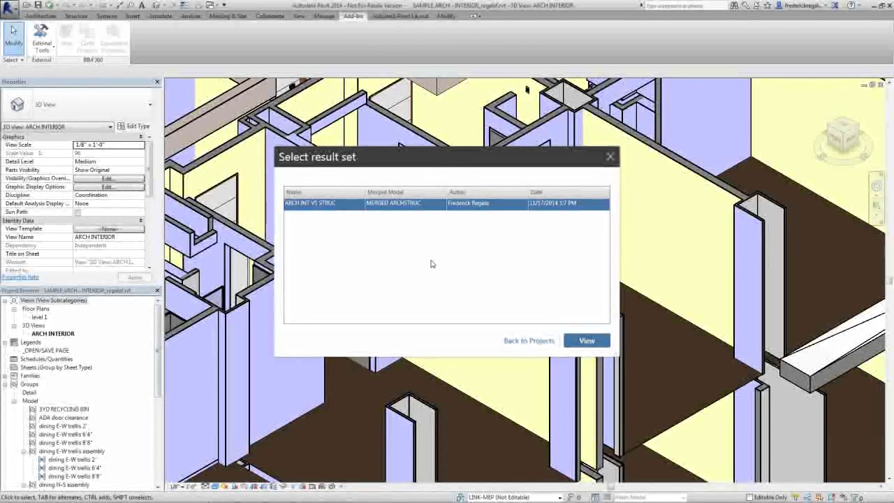
pyautogui.click(597, 341)
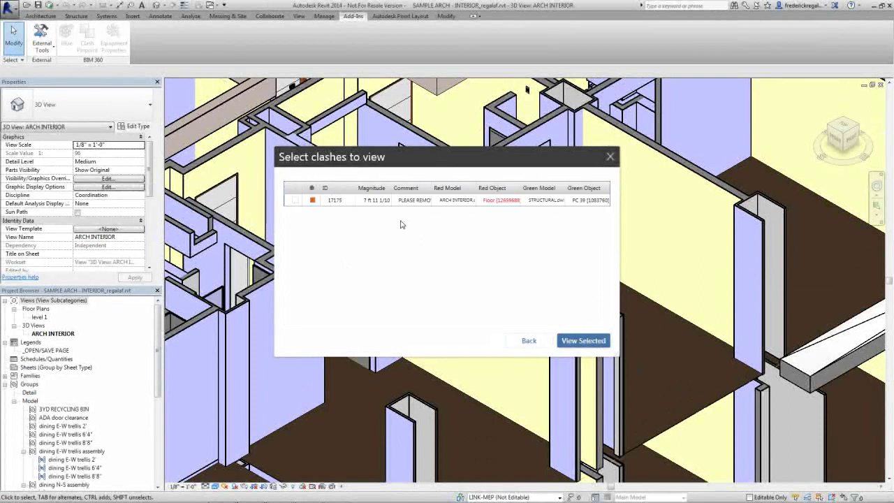
# Check clash 17175, read its comment, and delete the flagged concrete truck dock floor.
pyautogui.click(296, 201)
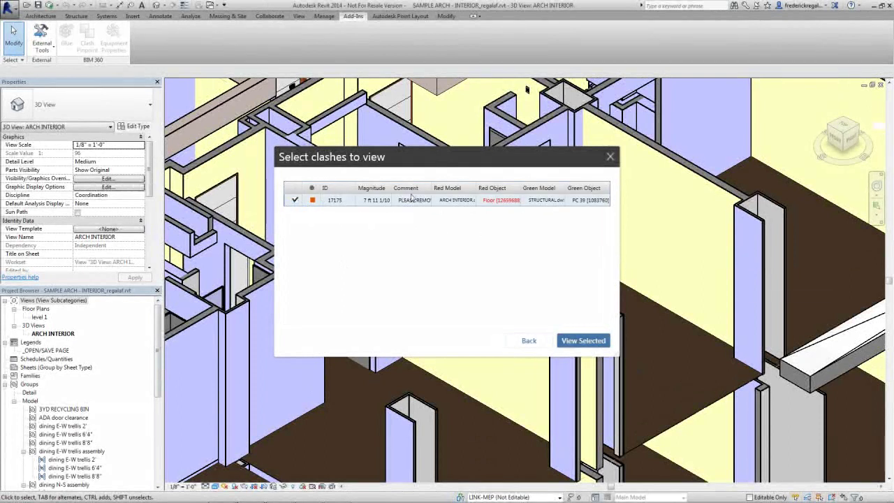
pyautogui.moveTo(431, 183); pyautogui.dragTo(478, 183)
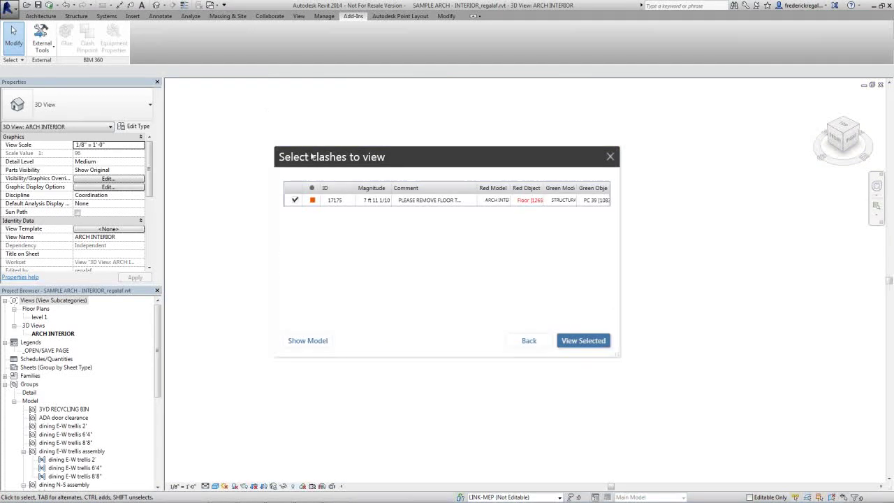
pyautogui.moveTo(312, 155); pyautogui.dragTo(73, 92)
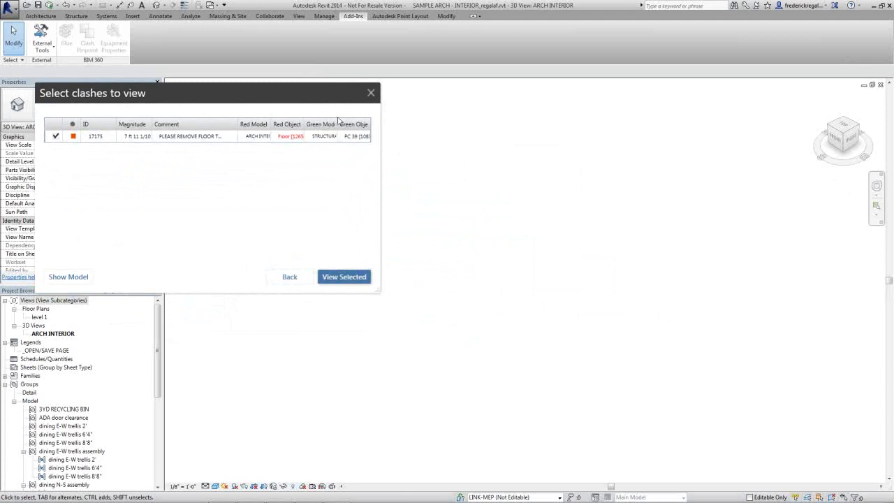
pyautogui.moveTo(338, 120); pyautogui.dragTo(272, 159)
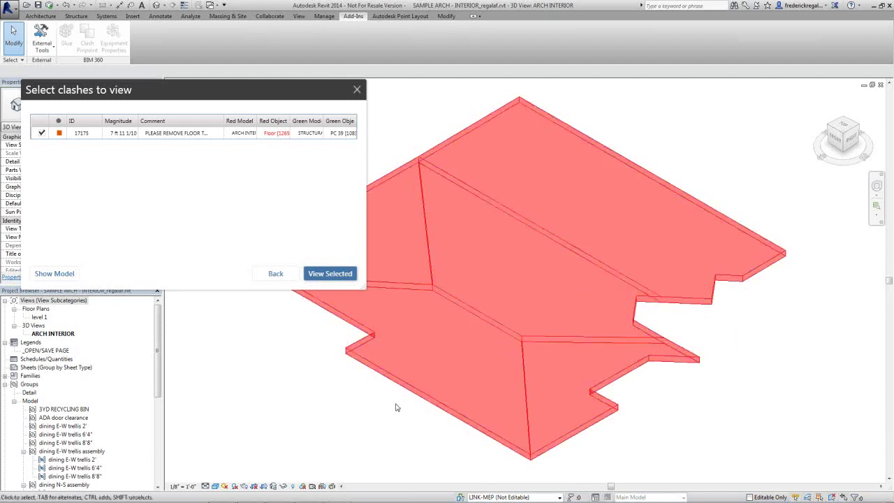
pyautogui.click(373, 372)
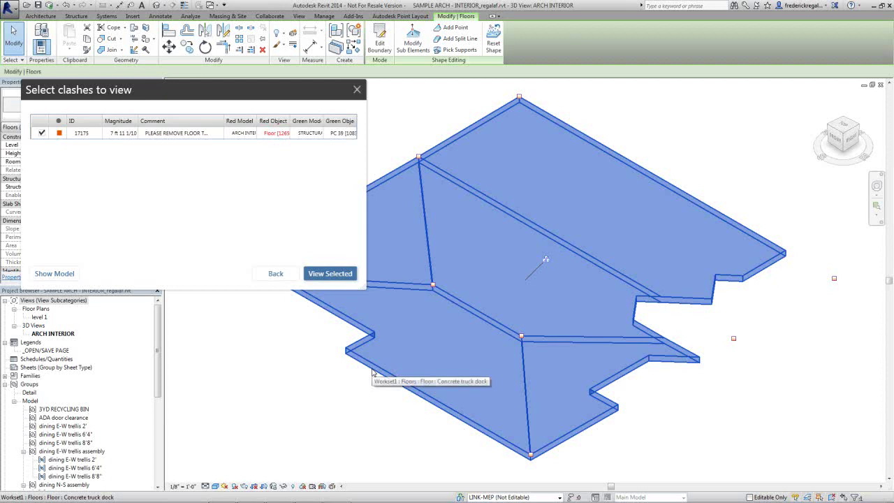
pyautogui.press('Delete')
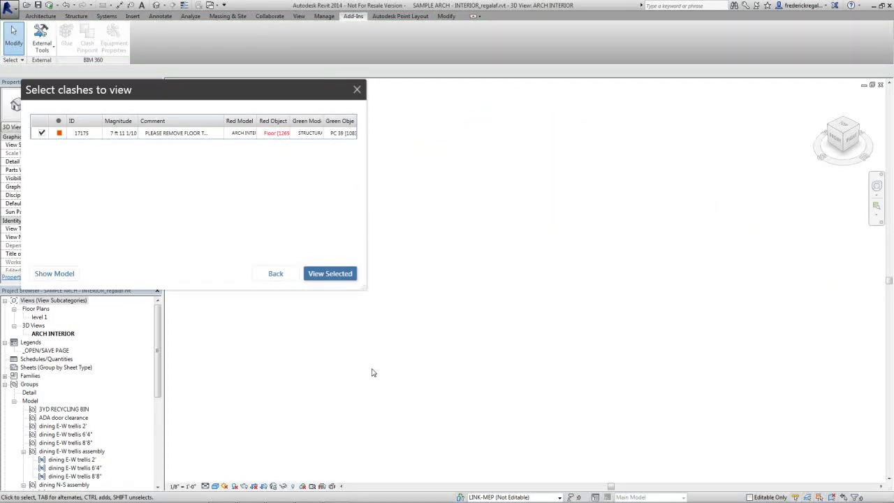
# Close the clash picker and bring the whole ARCH INTERIOR model back into view.
pyautogui.click(267, 273)
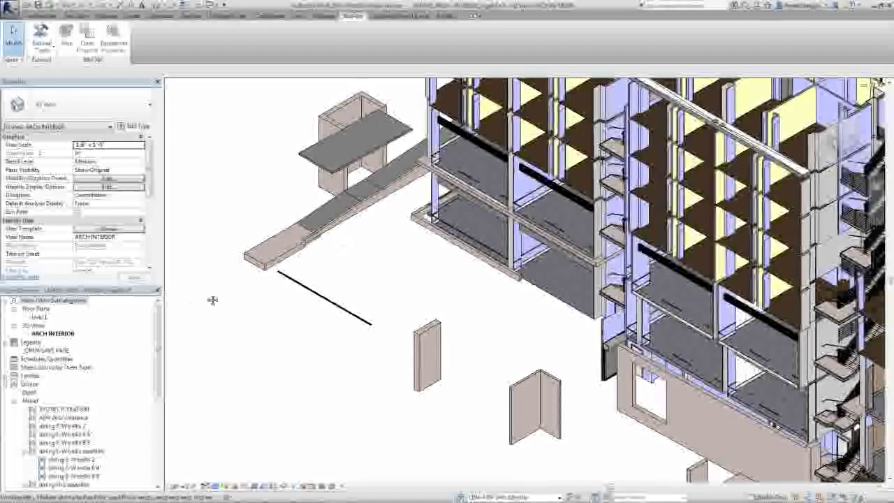
pyautogui.scroll(2, 319, 277)
pyautogui.scroll(2, 338, 271)
pyautogui.scroll(-2, 339, 270)
pyautogui.scroll(-2, 338, 271)
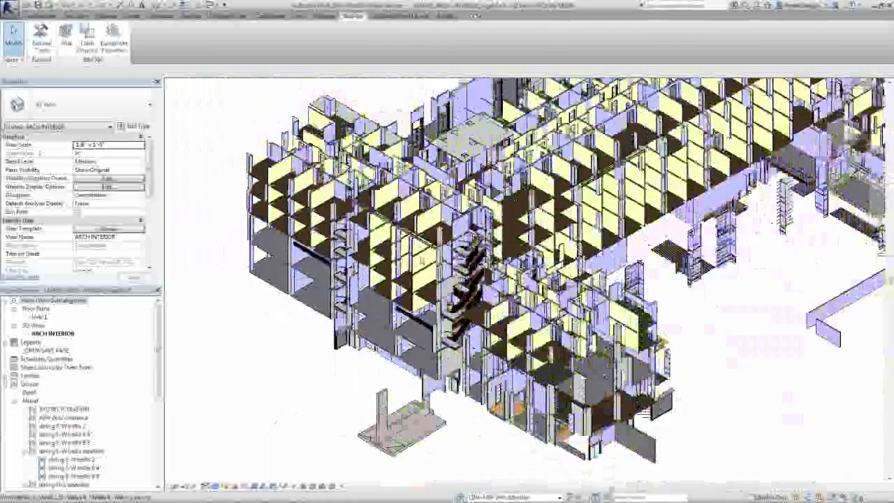
pyautogui.scroll(-2, 338, 271)
pyautogui.scroll(-2, 338, 272)
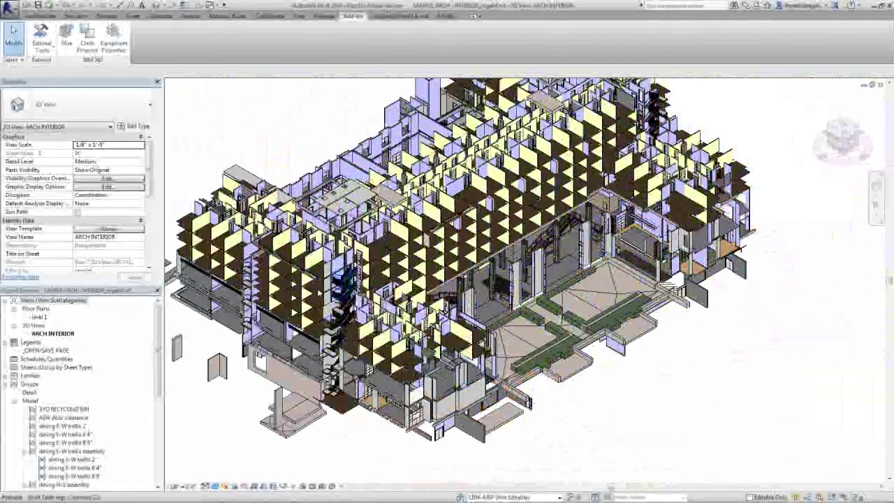
pyautogui.moveTo(341, 276); pyautogui.dragTo(313, 297, button='middle')
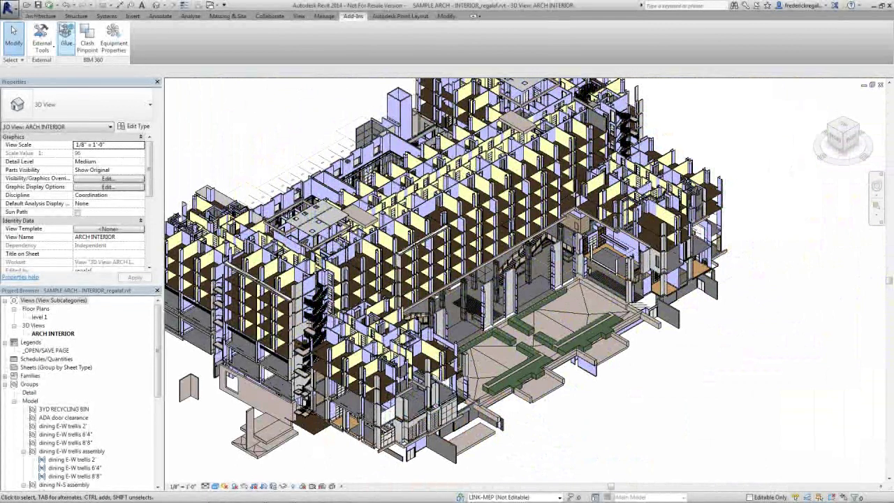
# Glue the ARCH INTERIOR view to BIM 360 from Add-Ins > Glue.
pyautogui.click(65, 32)
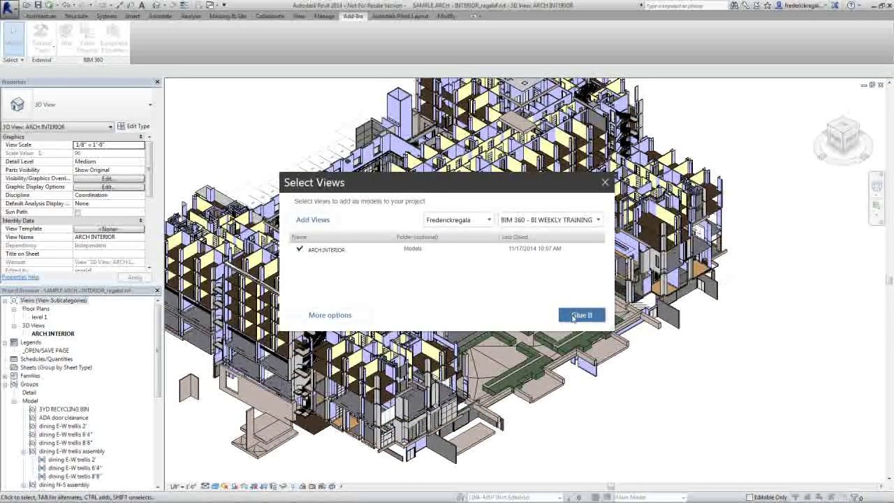
pyautogui.click(576, 318)
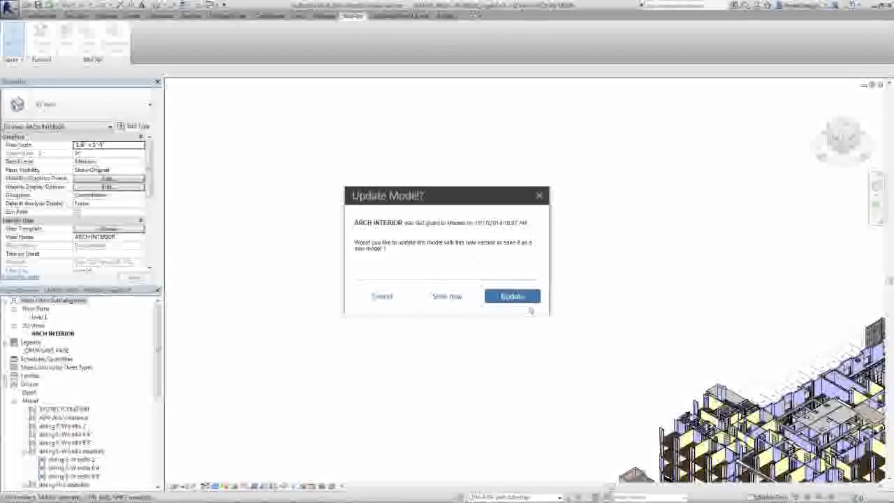
# Update the earlier glued ARCH INTERIOR model and acknowledge gluing in progress.
pyautogui.click(519, 298)
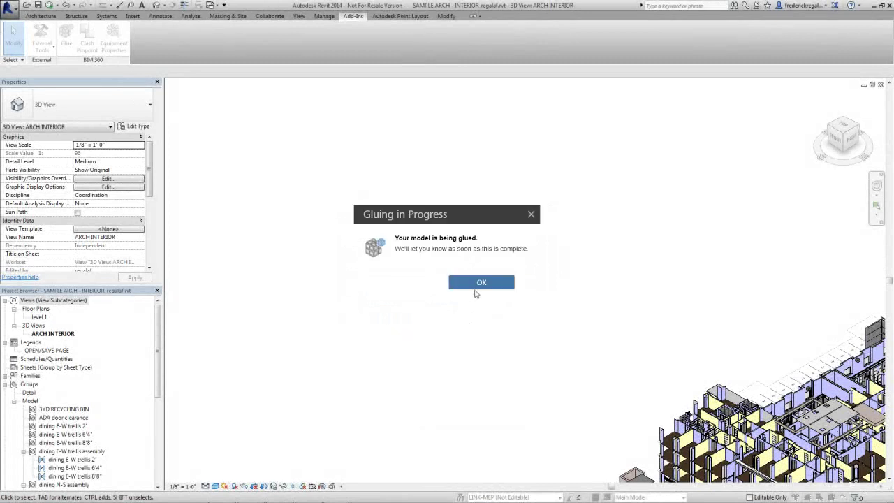
pyautogui.click(475, 283)
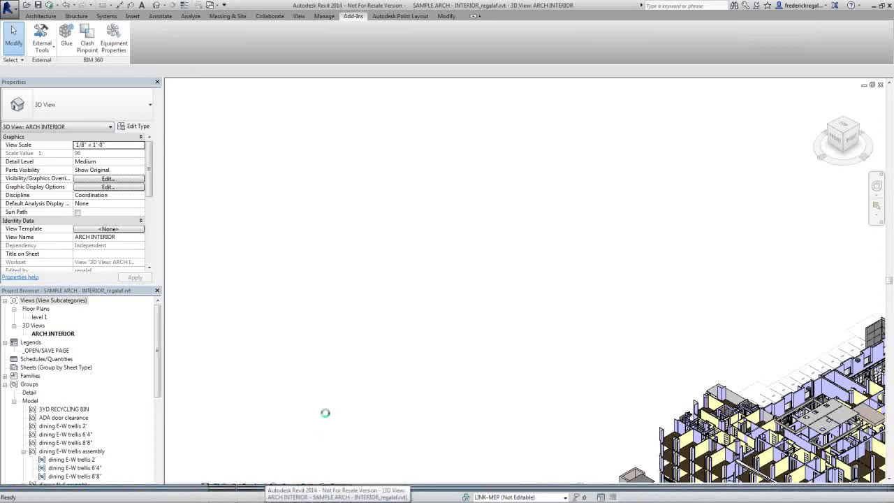
# Leave the Revit 3D view and bring the BIM 360 Glue clash setup back in front.
pyautogui.scroll(1, 462, 283)
pyautogui.scroll(2, 457, 281)
pyautogui.scroll(2, 383, 302)
pyautogui.scroll(1, 371, 299)
pyautogui.scroll(2, 372, 299)
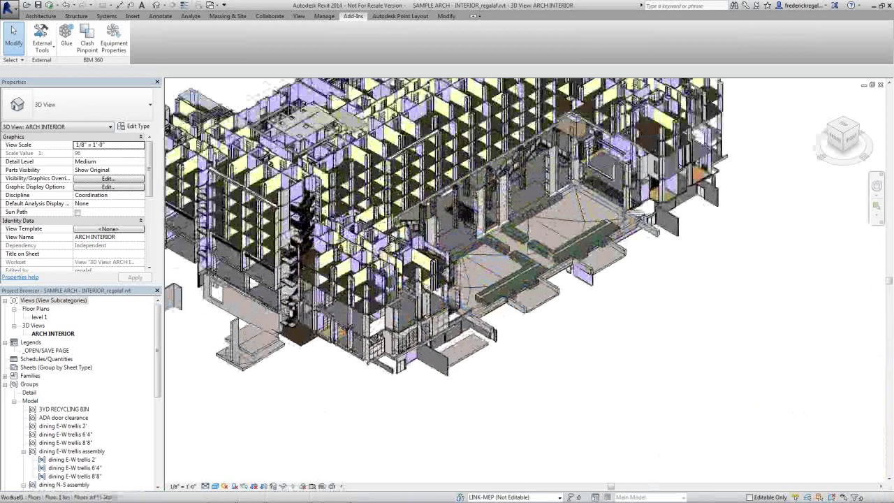
pyautogui.scroll(1, 372, 299)
pyautogui.scroll(1, 371, 299)
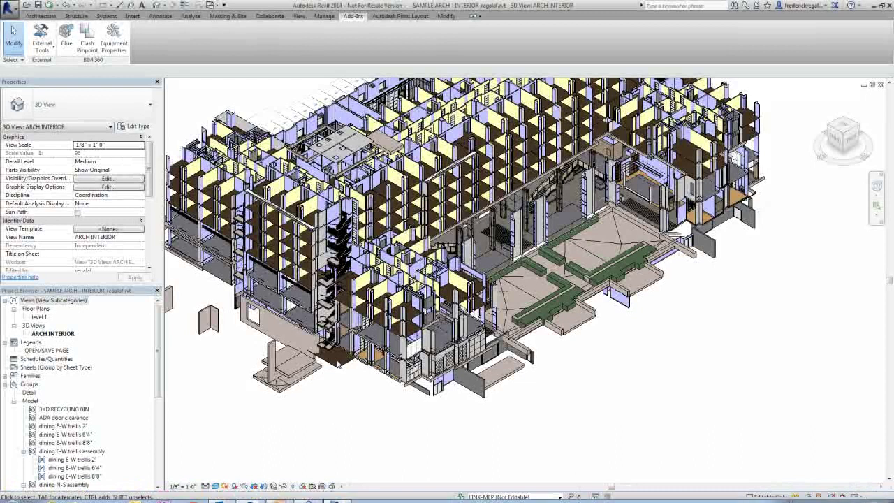
pyautogui.click(257, 494)
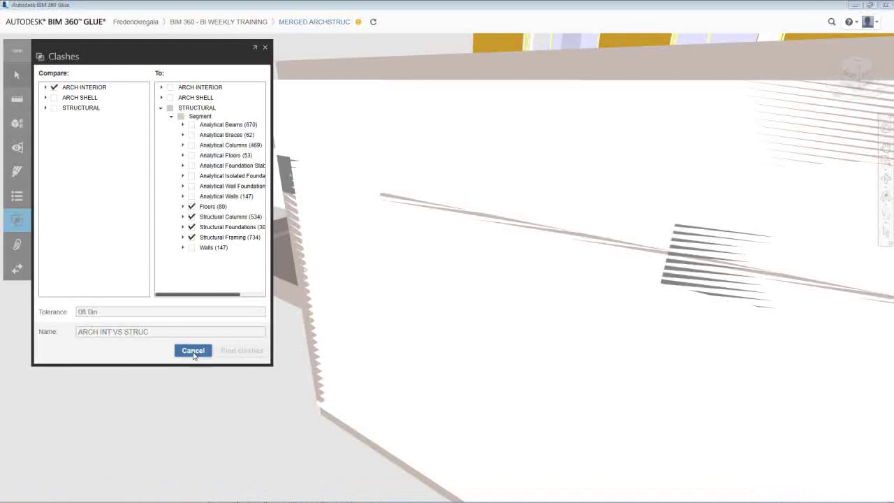
# Cancel the new clash test, check Revit, and open the BI WEEKLY TRAINING project overview.
pyautogui.click(17, 222)
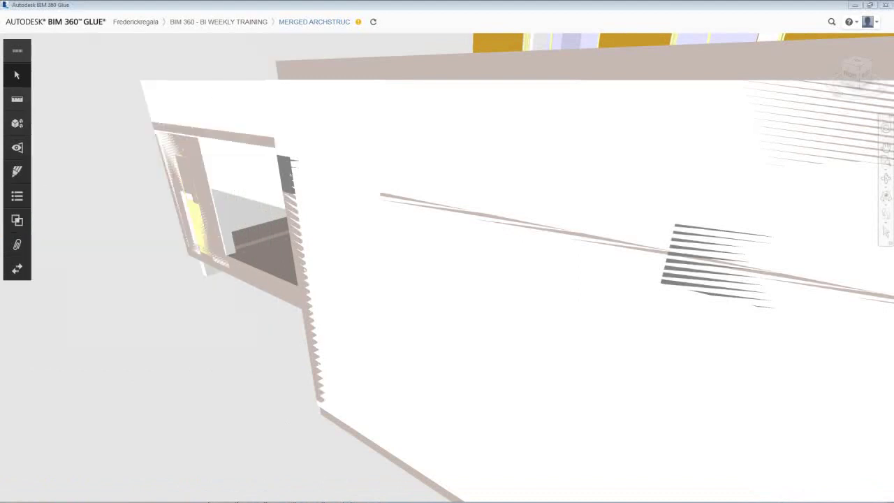
pyautogui.click(349, 494)
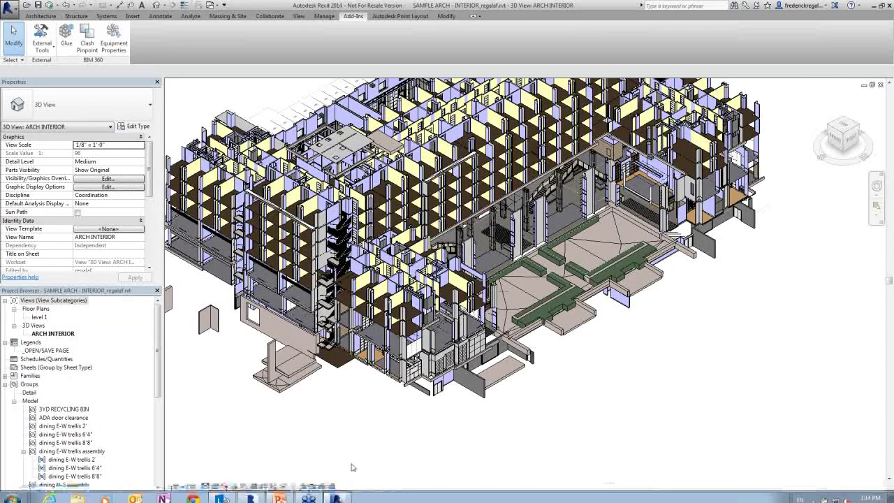
pyautogui.click(252, 493)
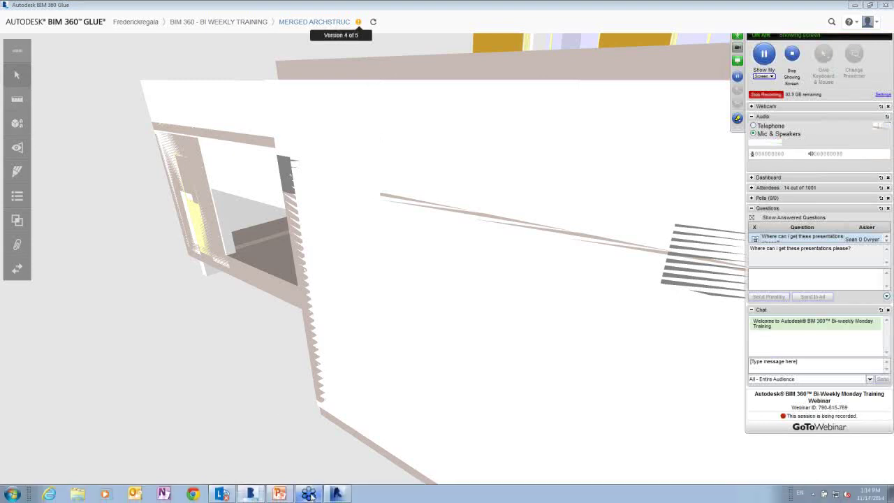
pyautogui.click(336, 493)
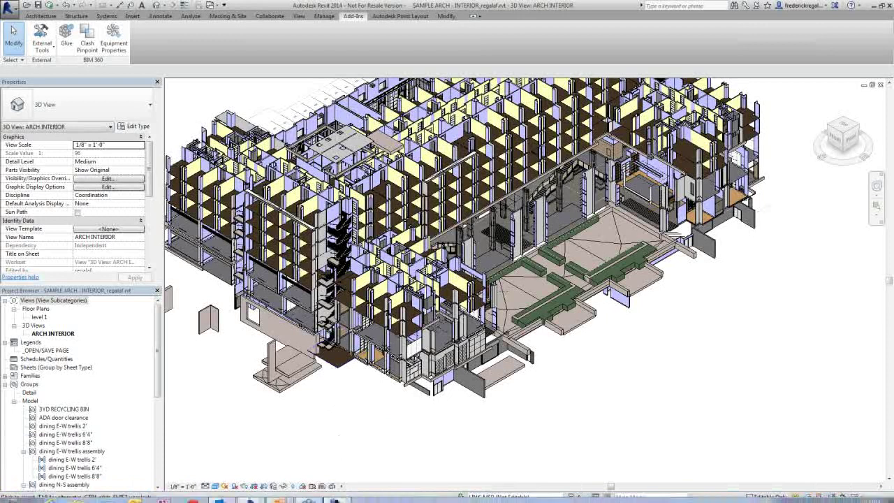
pyautogui.scroll(-1, 440, 374)
pyautogui.scroll(-1, 436, 364)
pyautogui.scroll(-2, 433, 356)
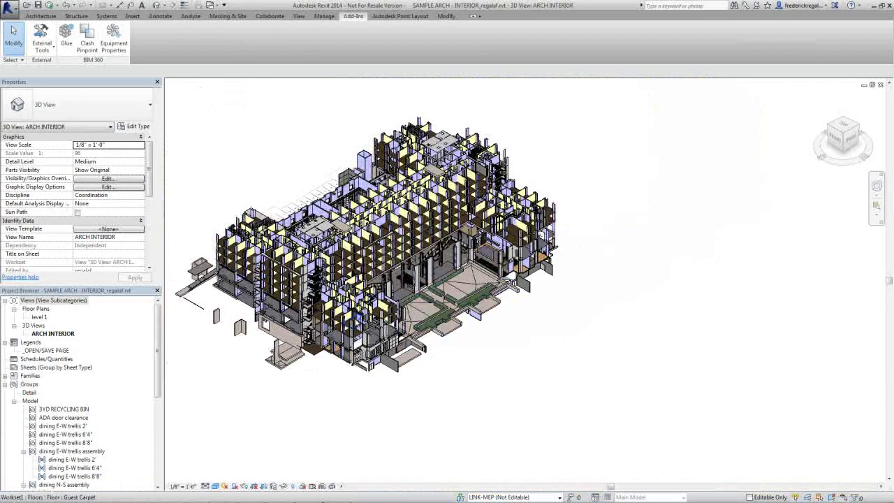
pyautogui.moveTo(250, 497)
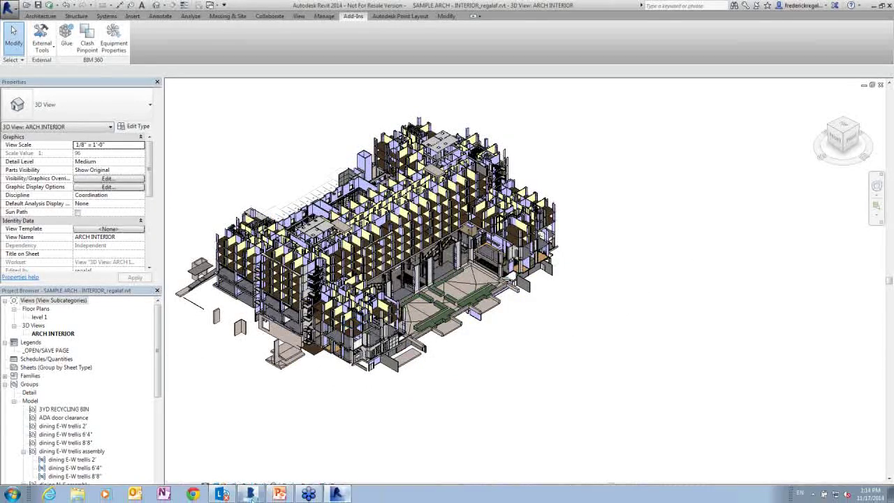
pyautogui.click(263, 497)
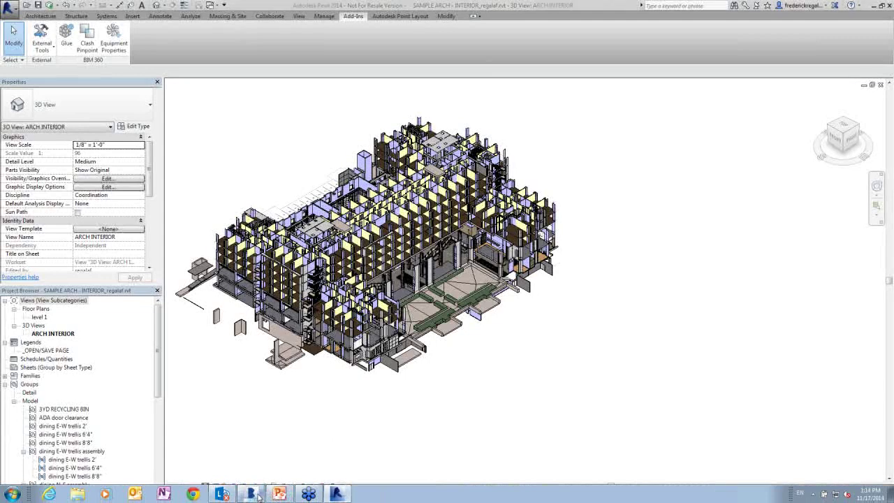
pyautogui.click(216, 24)
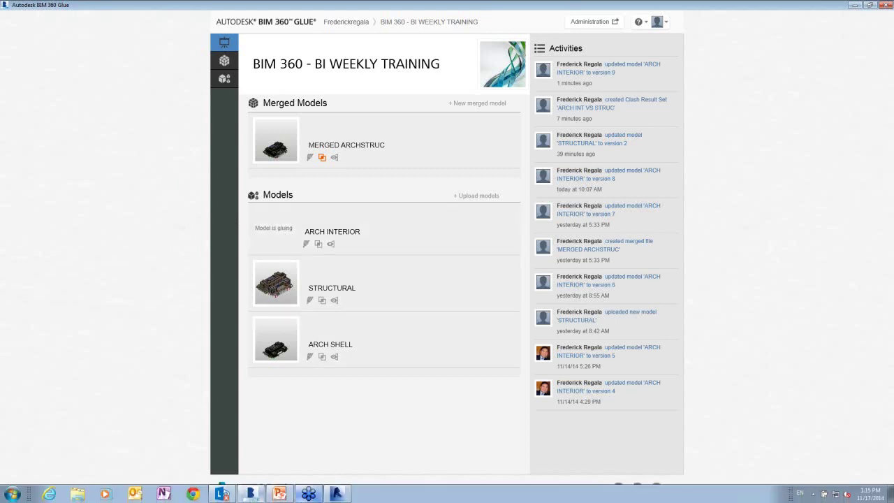
# Check Revit again, then show the Models list and dismiss the Gluing Complete notice.
pyautogui.click(335, 493)
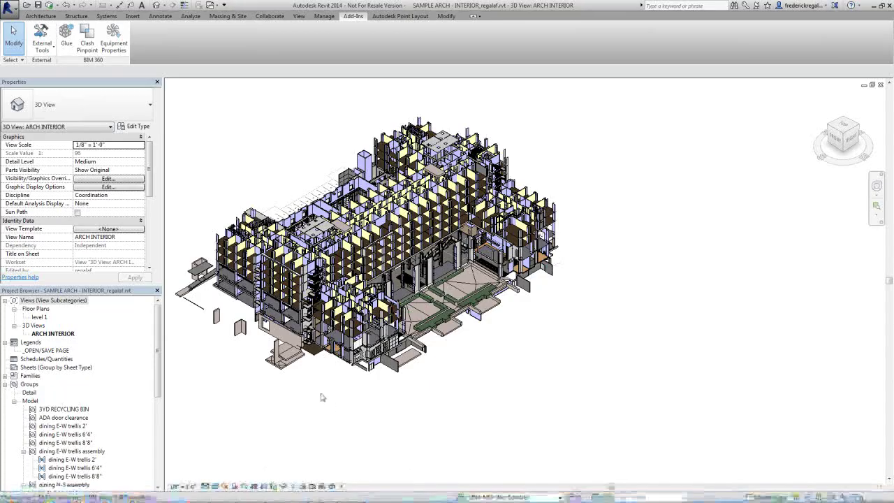
pyautogui.scroll(1, 318, 394)
pyautogui.scroll(1, 293, 366)
pyautogui.scroll(1, 282, 364)
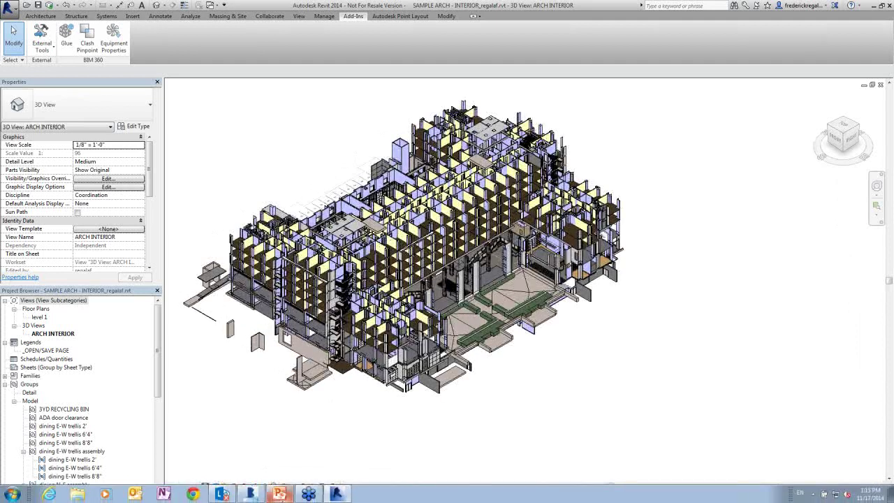
pyautogui.click(250, 494)
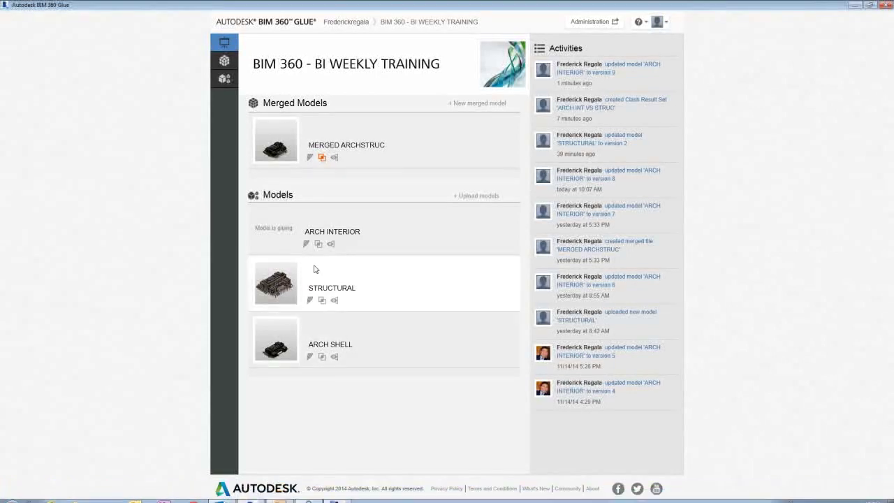
pyautogui.click(225, 78)
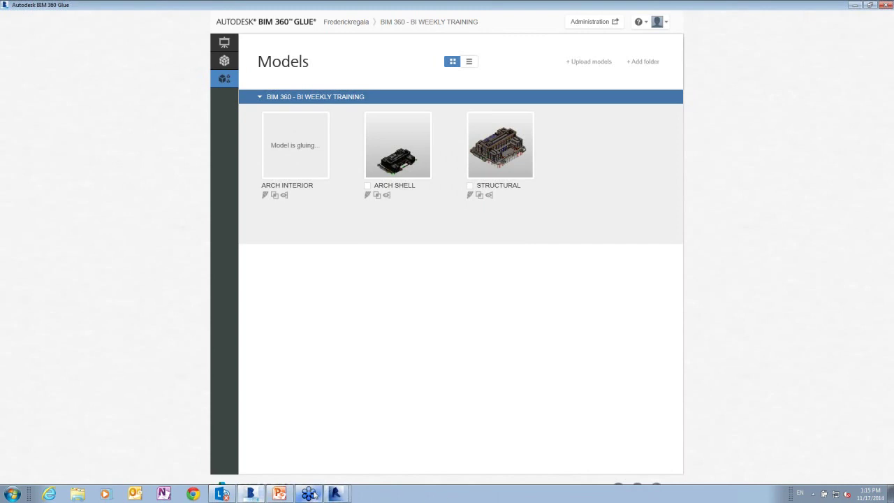
pyautogui.moveTo(335, 493)
pyautogui.click(518, 271)
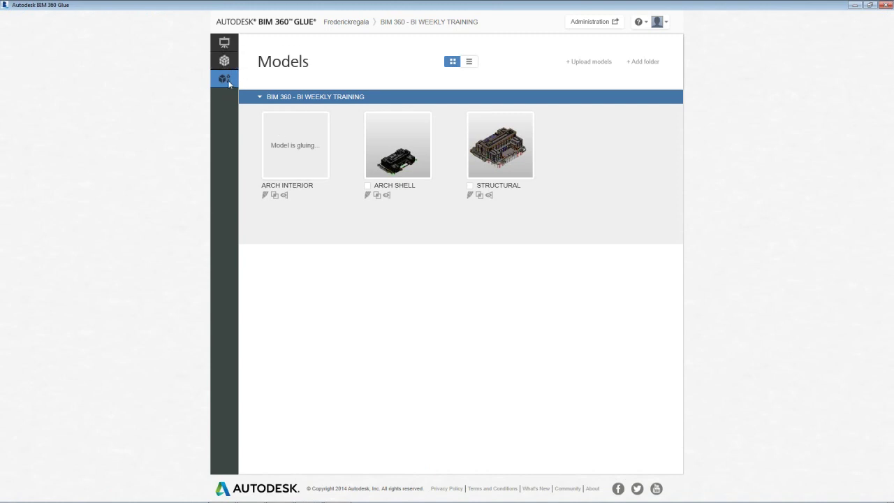
# Open MERGED ARCHSTRUC from the Merged Models list and zoom in.
pyautogui.click(225, 61)
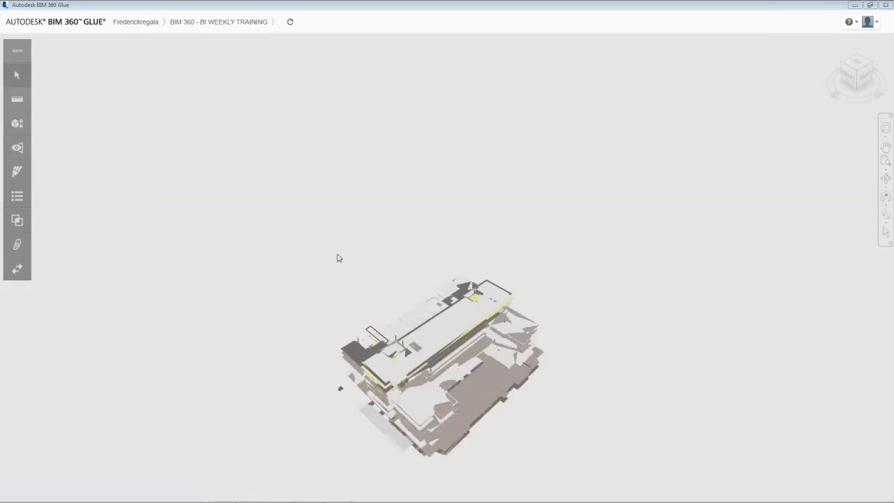
pyautogui.scroll(5, 378, 379)
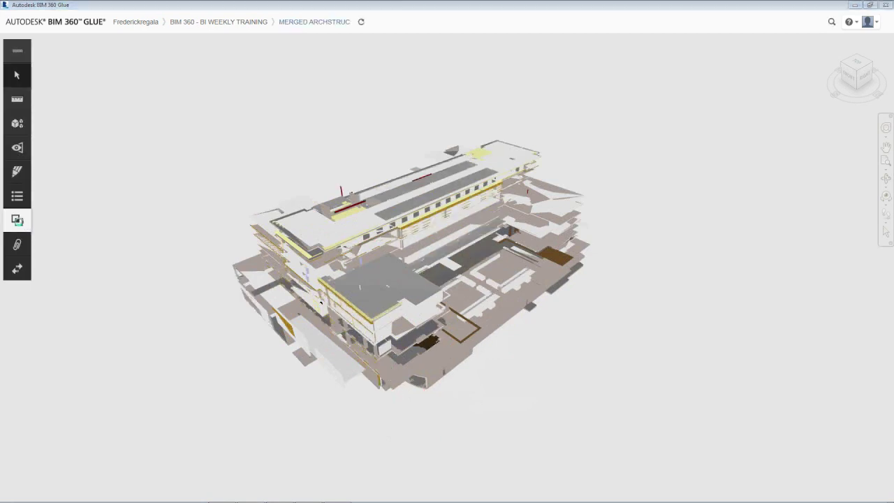
# Re-run the ARCH INT VS STRUC clash test with Update results now.
pyautogui.click(19, 222)
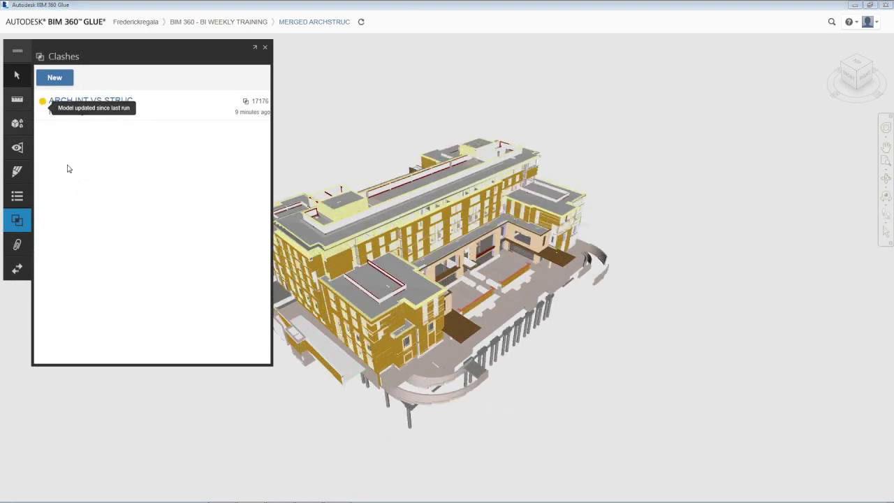
pyautogui.click(73, 116)
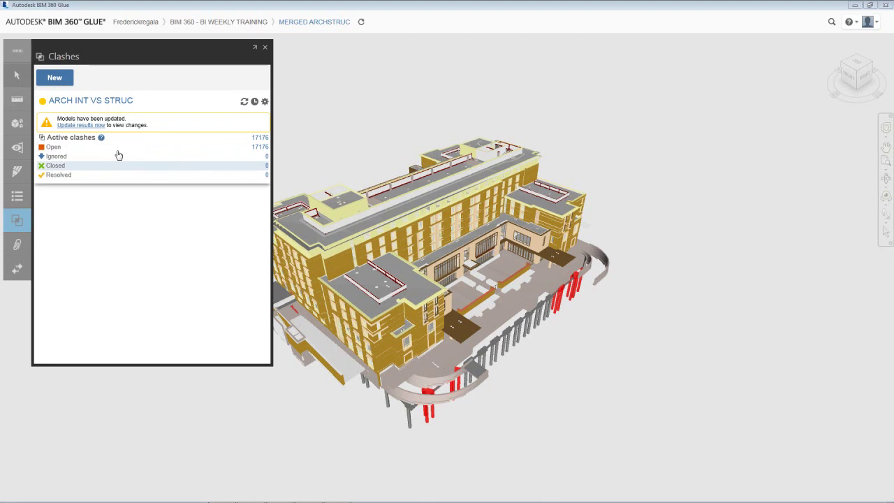
pyautogui.click(76, 125)
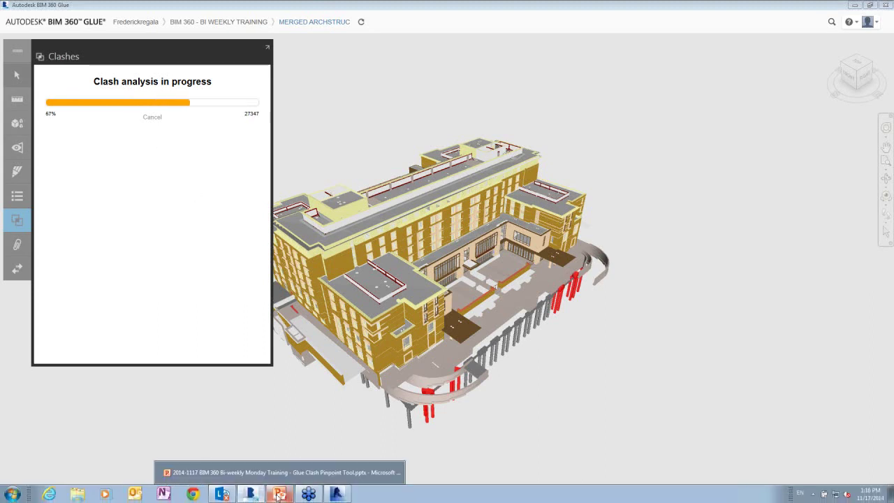
# Bring PowerPoint forward and advance to slide 5, How to Contact Customer Support.
pyautogui.click(278, 494)
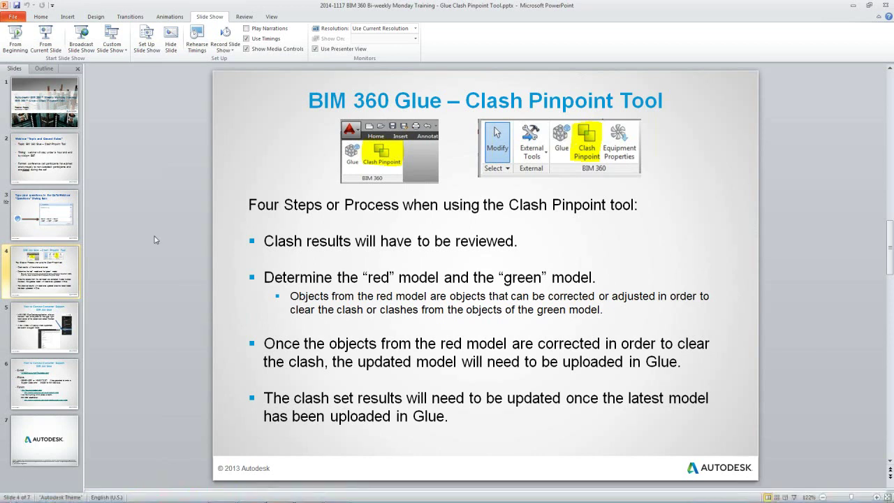
pyautogui.press('Down')
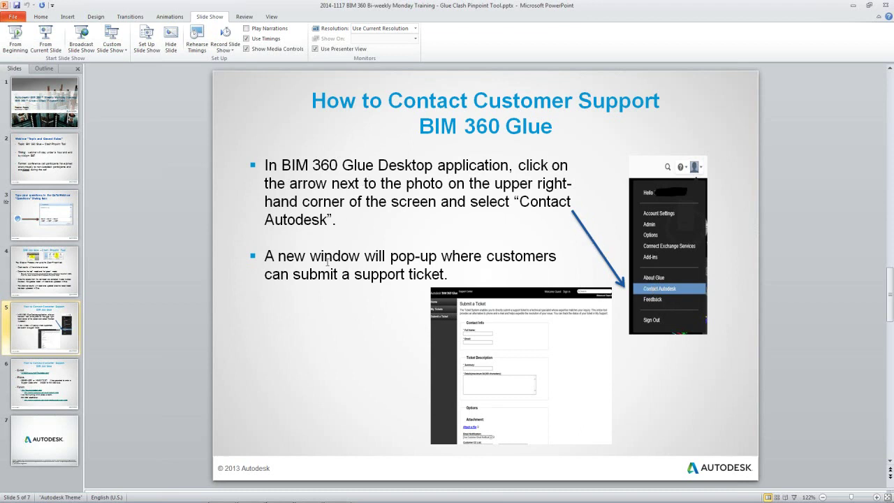
# Display slide 6, listing BIM 360 Glue support contacts by e-mail, phone and forum.
pyautogui.scroll(-2, 353, 274)
pyautogui.scroll(1, 366, 278)
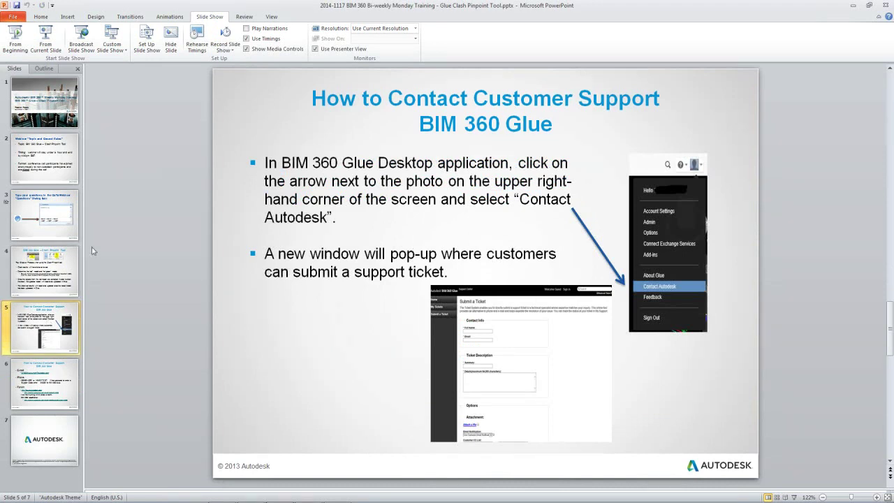
pyautogui.click(42, 374)
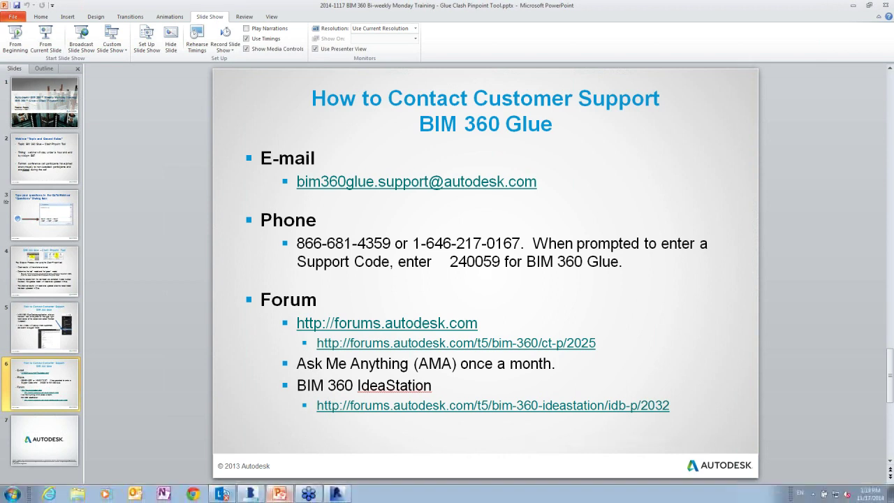
pyautogui.moveTo(447, 493)
pyautogui.moveTo(259, 501)
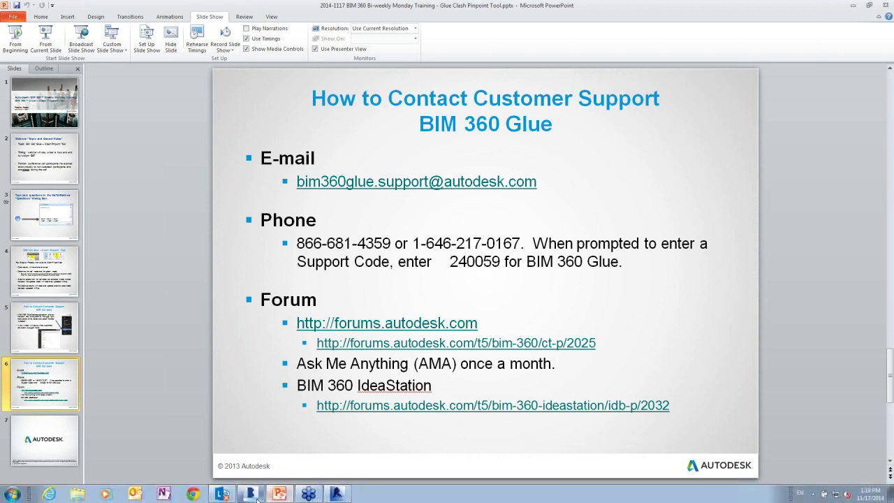
# Return from PowerPoint to the BIM 360 Glue window running the clash analysis.
pyautogui.click(336, 494)
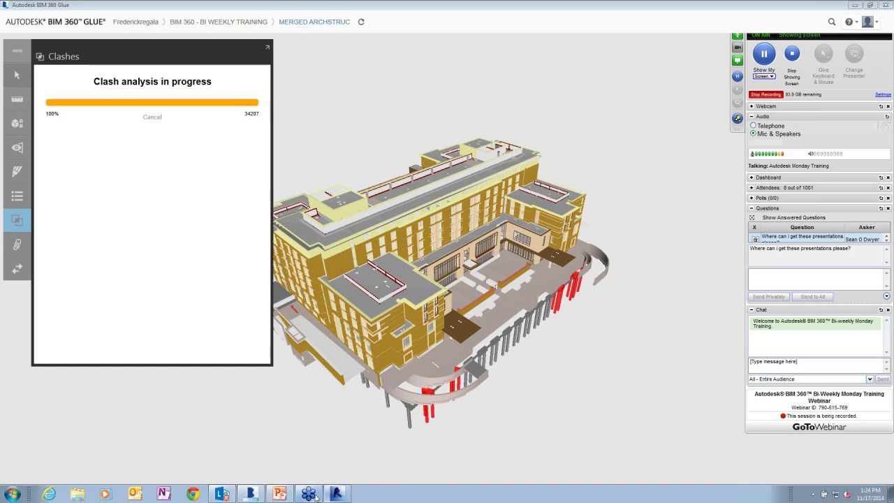
pyautogui.click(281, 495)
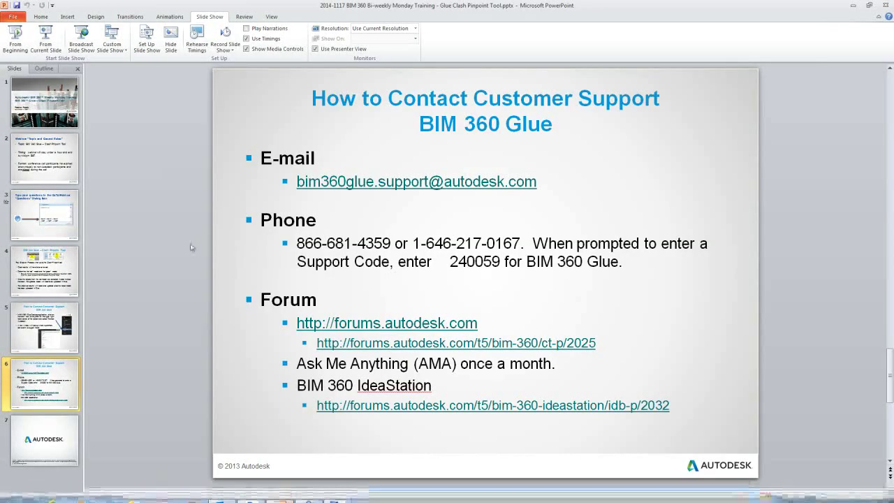
pyautogui.click(44, 38)
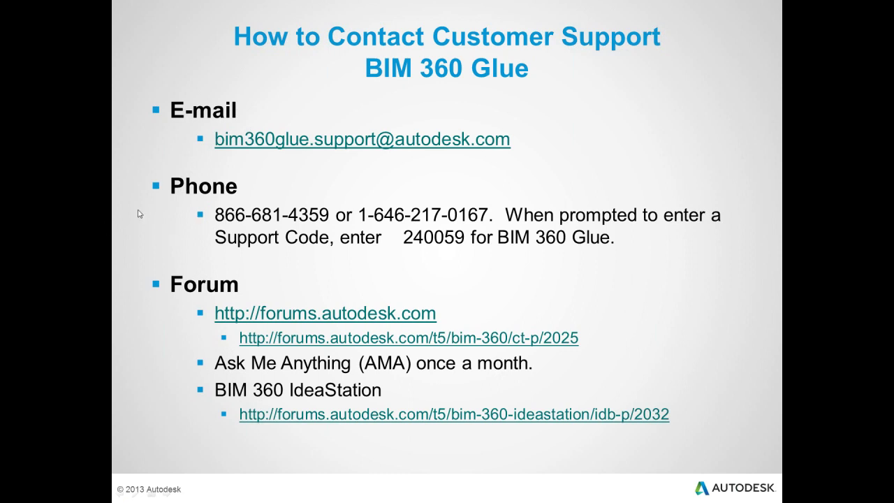
pyautogui.press('Escape')
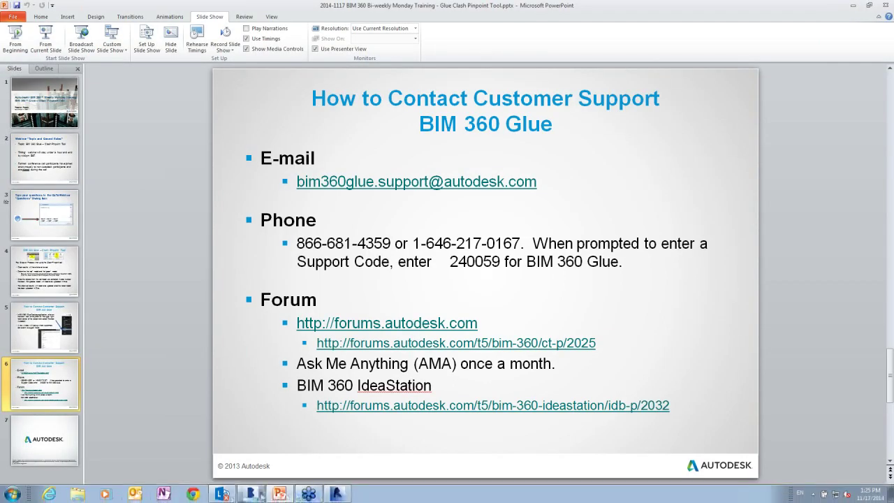
pyautogui.click(253, 494)
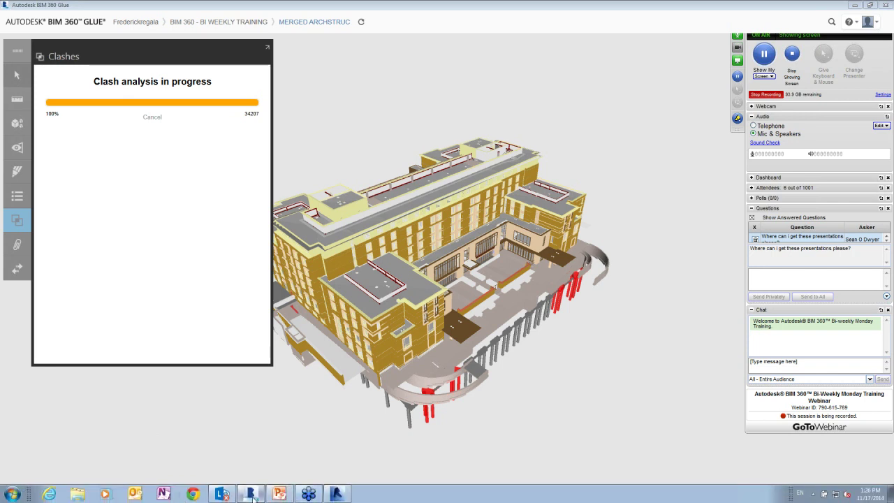
# Synchronize Revit's unsaved changes with the central model, then return to BIM 360 Glue.
pyautogui.click(342, 496)
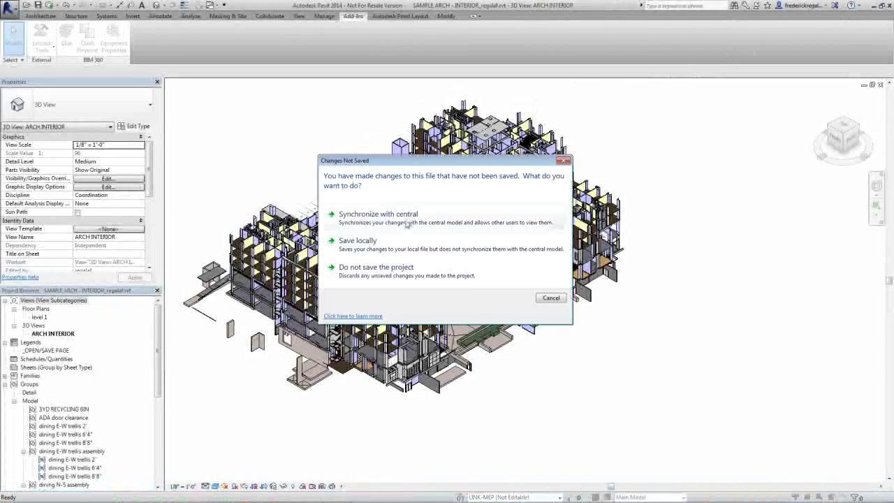
pyautogui.click(409, 217)
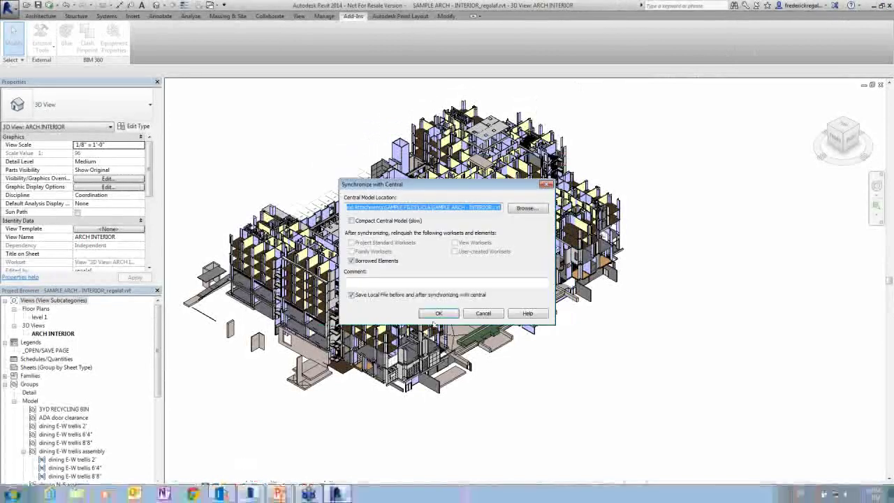
pyautogui.click(440, 314)
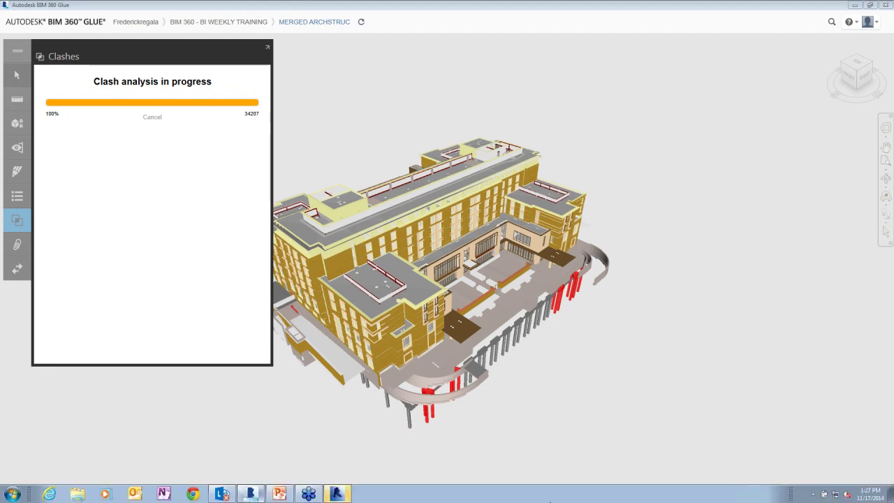
pyautogui.click(250, 493)
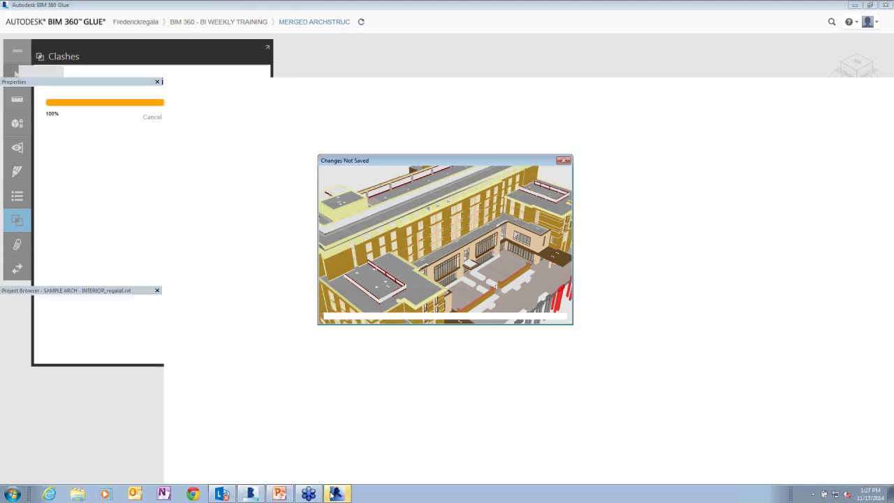
pyautogui.click(421, 213)
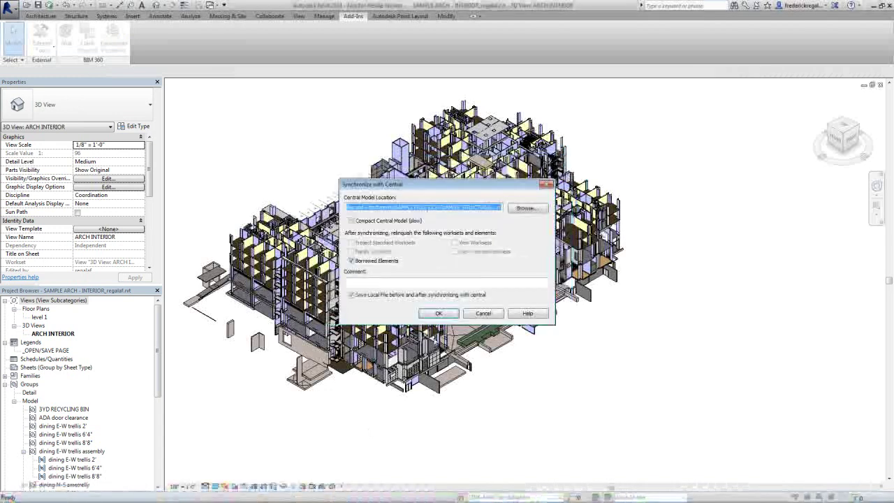
pyautogui.click(436, 320)
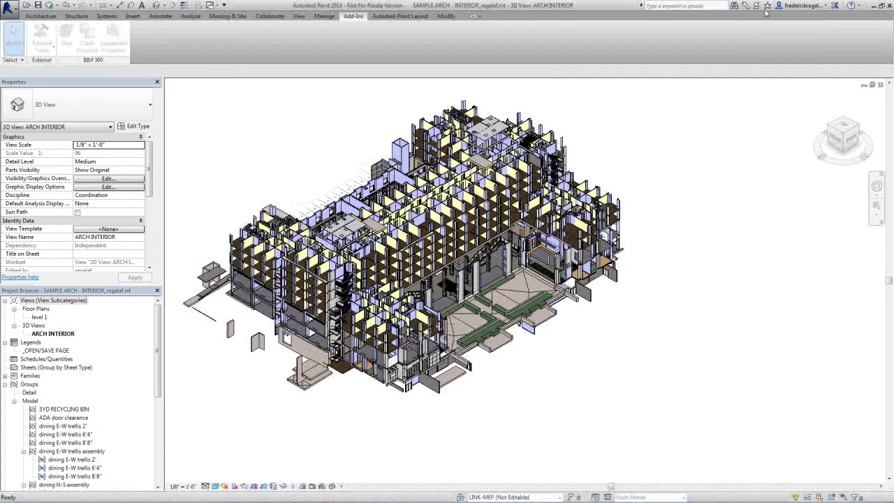
pyautogui.hotkey('alt', 'Tab')
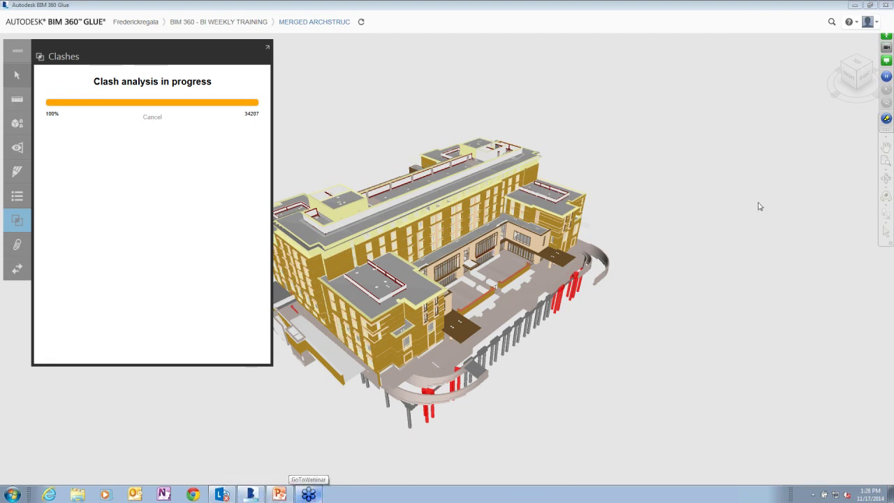
# Open the ARCH INT VS STRUC Clashes Overview: 17126 clashes, 17125 open, 1 resolved.
pyautogui.click(884, 41)
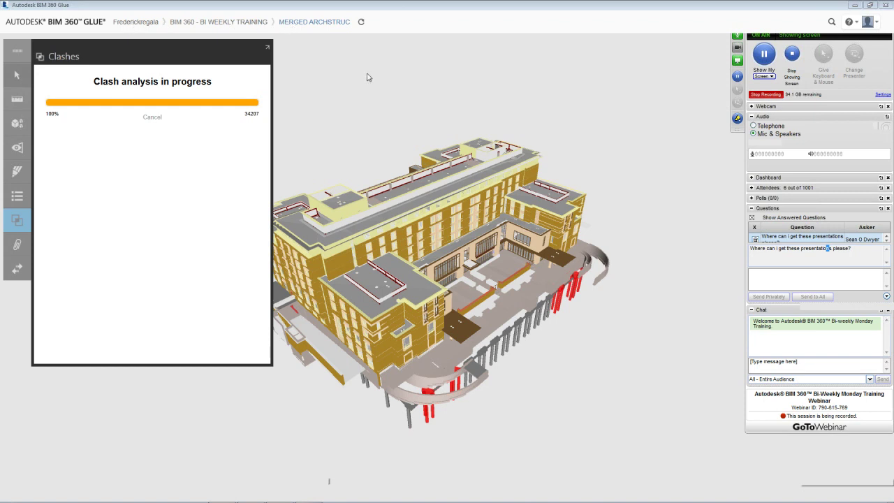
pyautogui.click(737, 33)
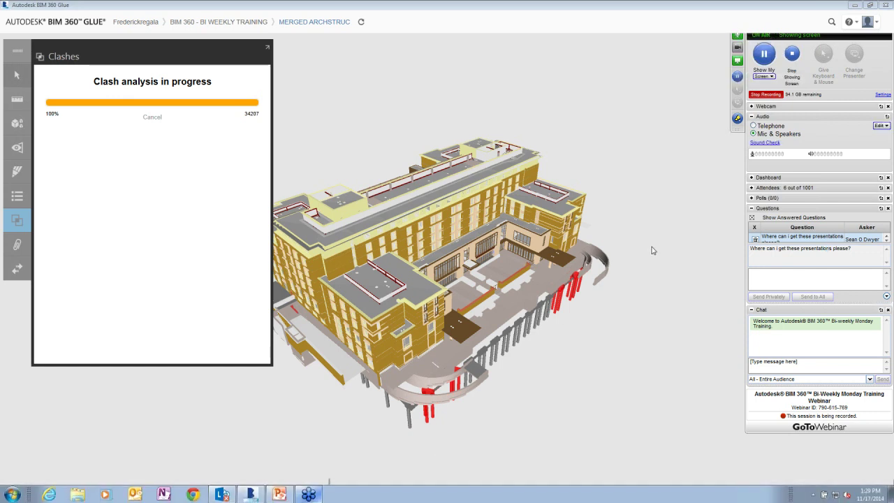
pyautogui.click(752, 197)
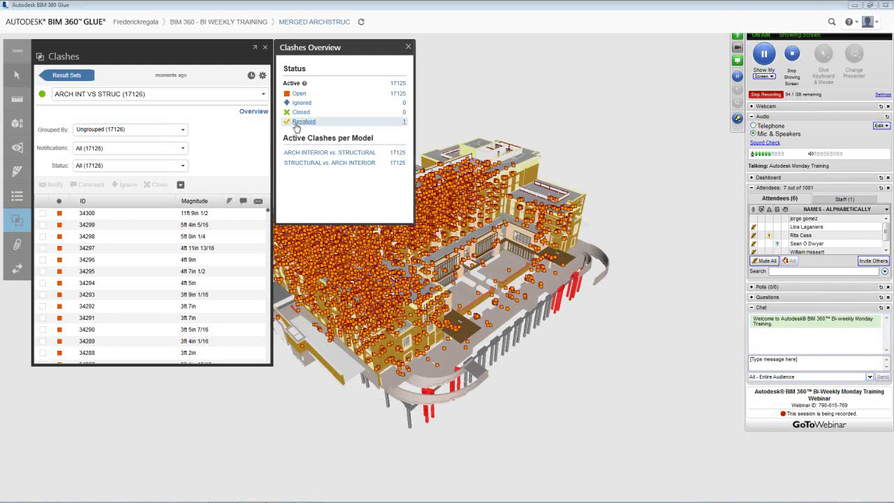
# Filter to Resolved clashes and view clash 17175: Removed Object versus PC 39.
pyautogui.click(300, 122)
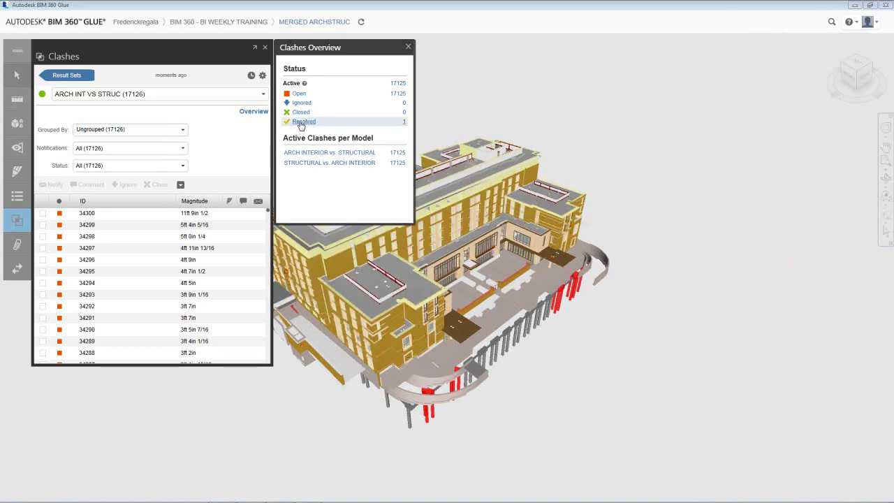
pyautogui.click(96, 218)
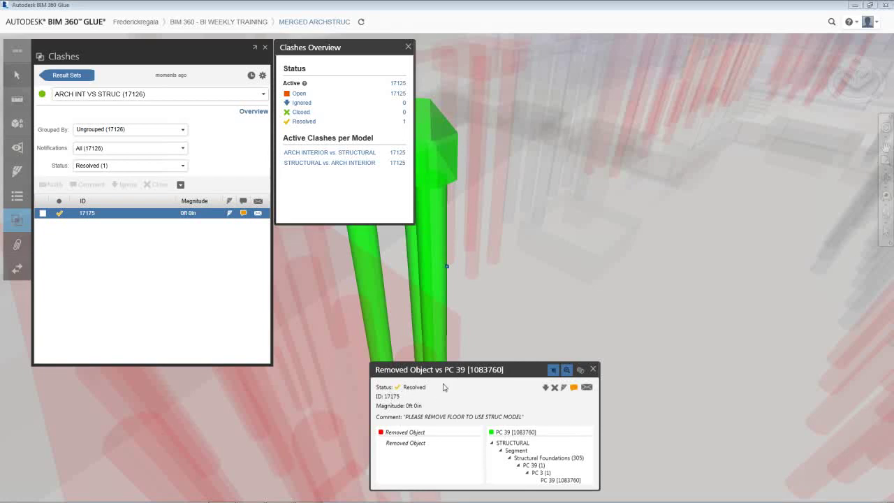
pyautogui.moveTo(454, 372); pyautogui.dragTo(449, 308)
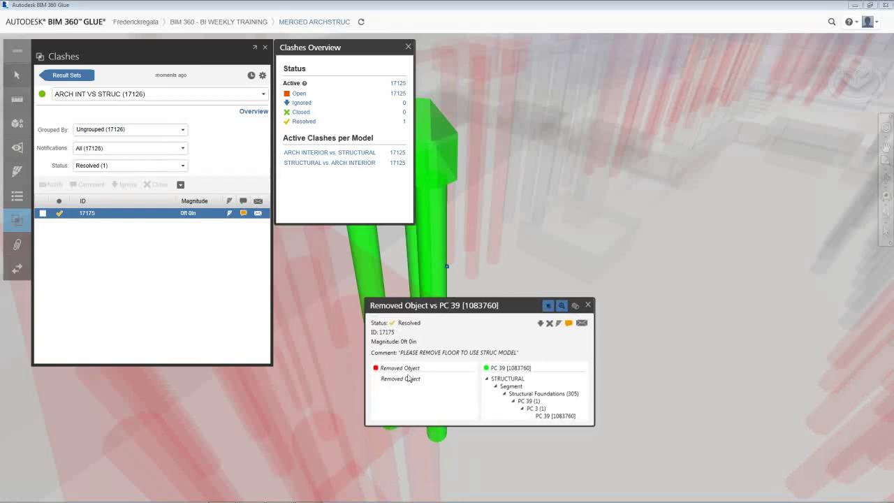